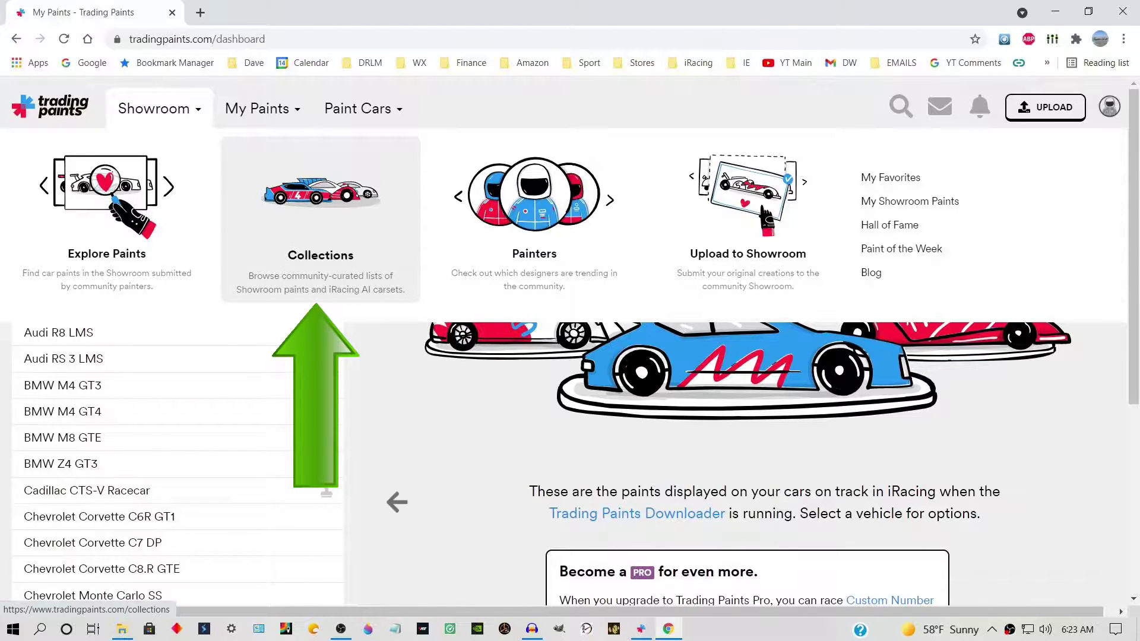
# Step: Open the Showroom's Collections of community-curated paints and iRacing AI carsets
pyautogui.click(321, 256)
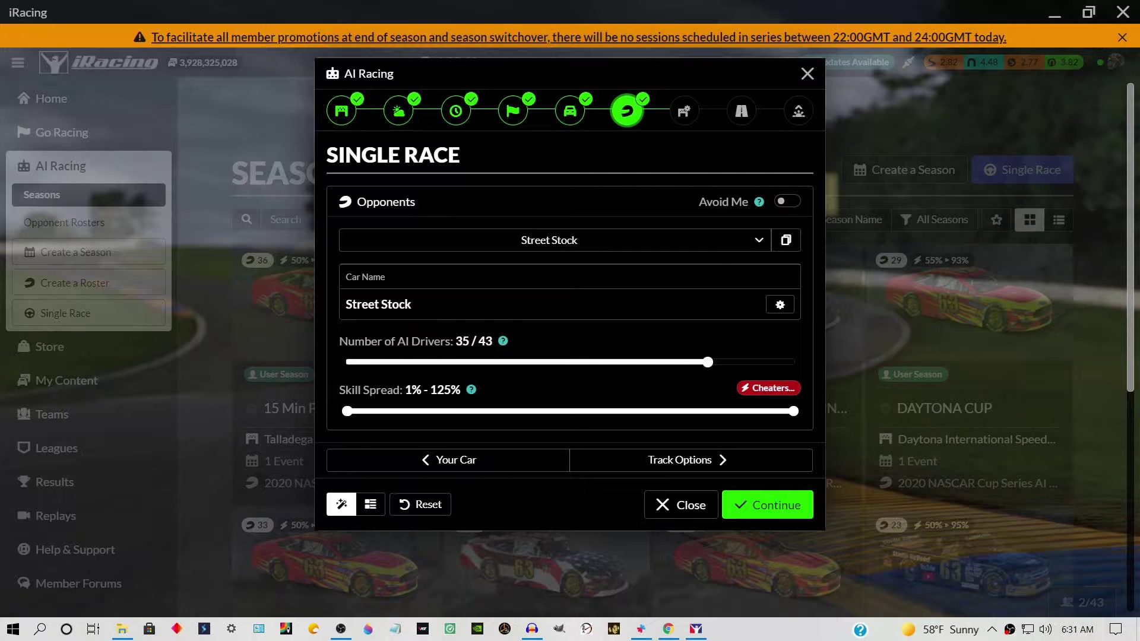
# Step: Open the choice of opponent rosters for the AI race in iRacing, and launch the Street Stock race at Iowa Speedway - Oval
pyautogui.click(549, 240)
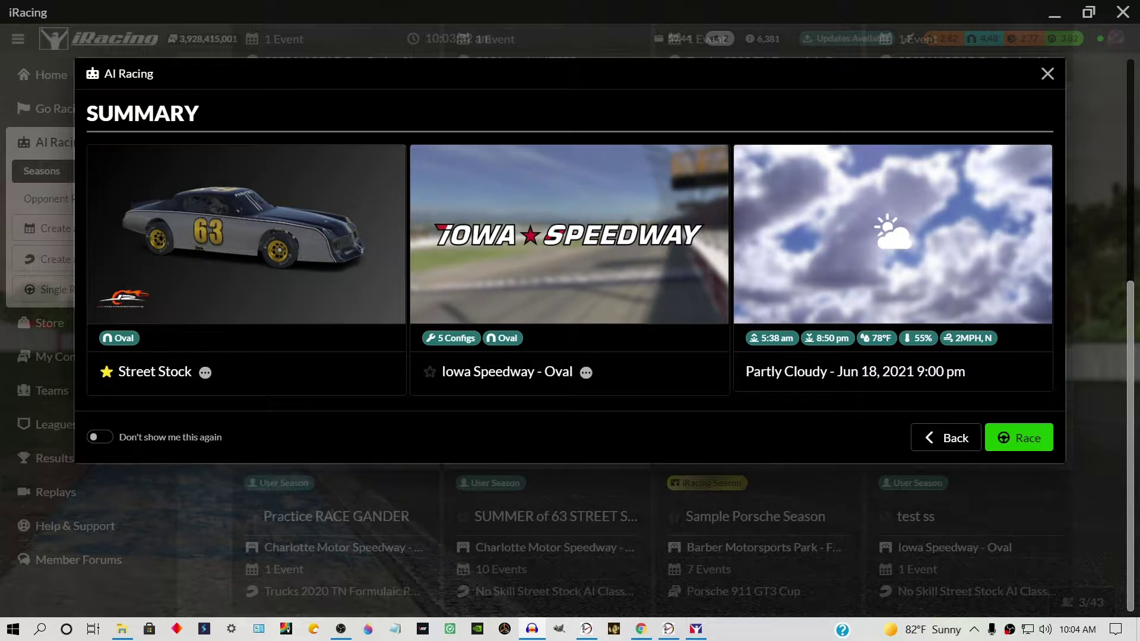
pyautogui.press('Return')
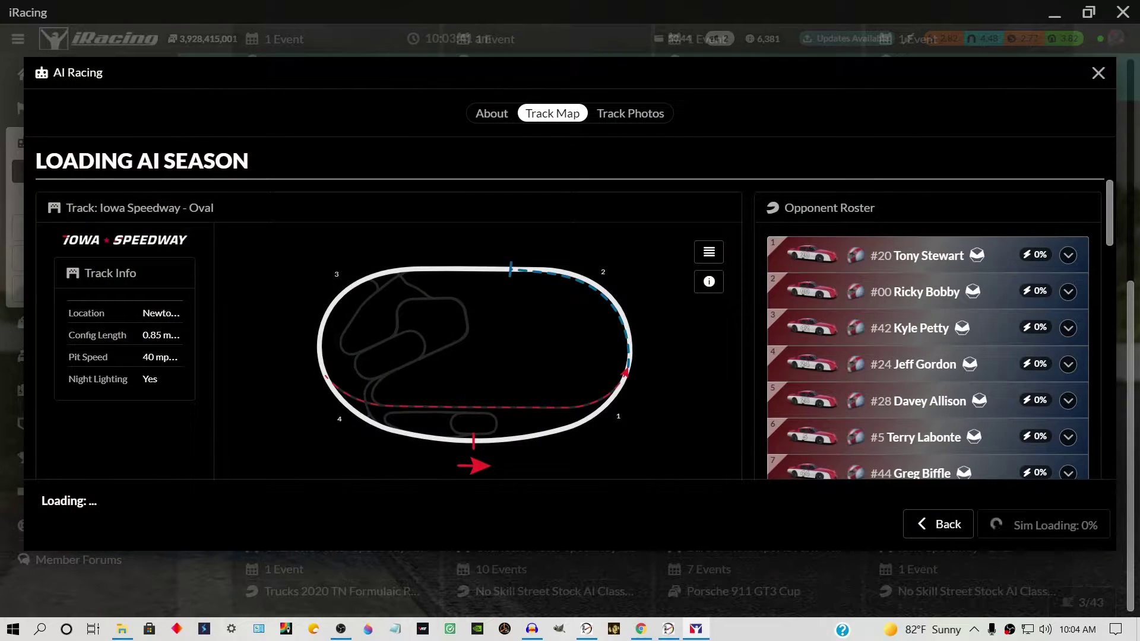
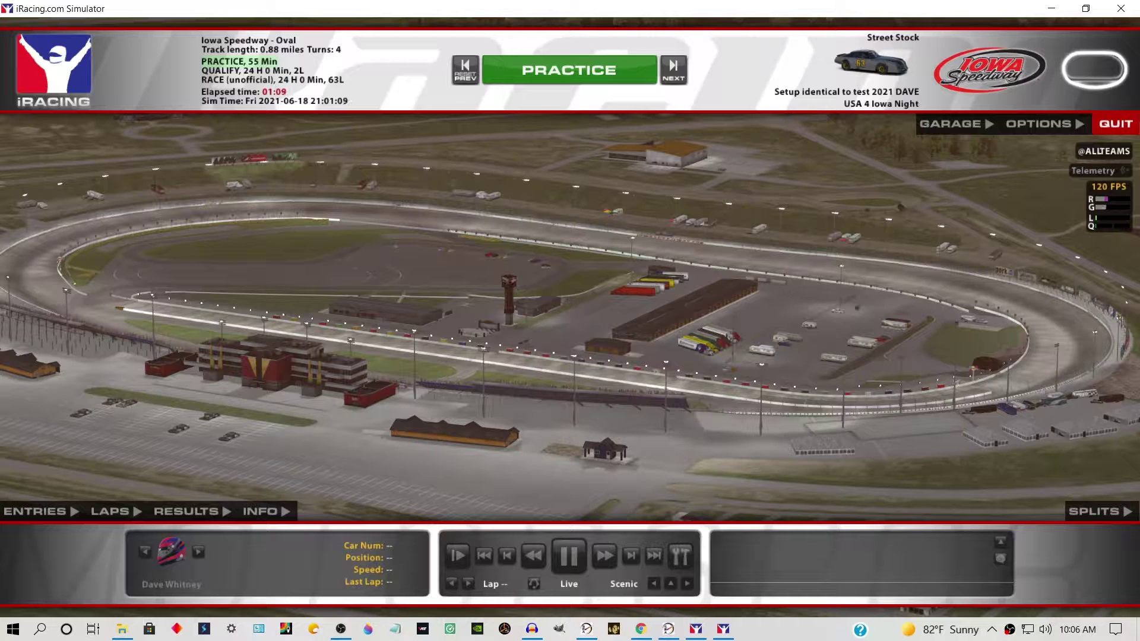
# Step: Look through the practice results and watch car number 48 with the 001 TV2 Broadcast camera
pyautogui.click(186, 511)
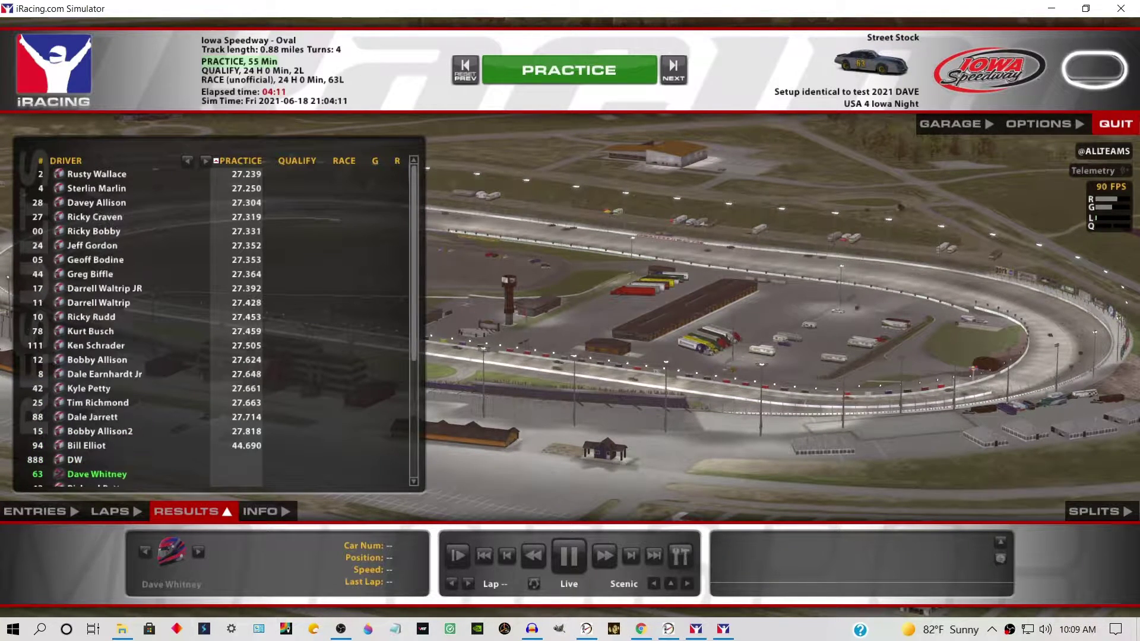
pyautogui.scroll(-3, 214, 326)
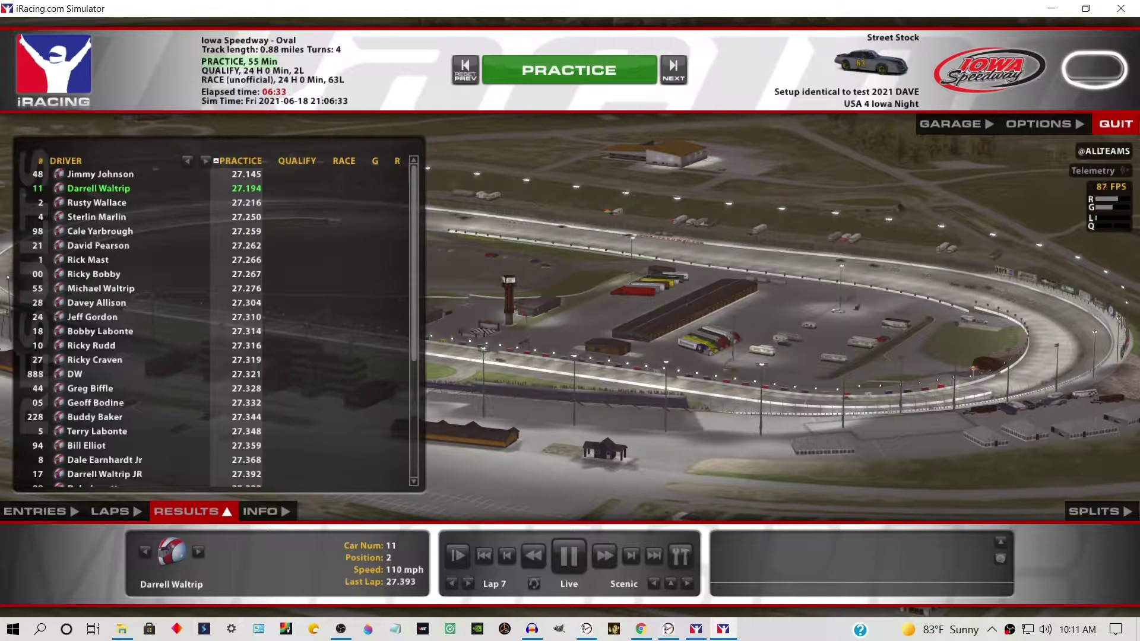
pyautogui.click(100, 174)
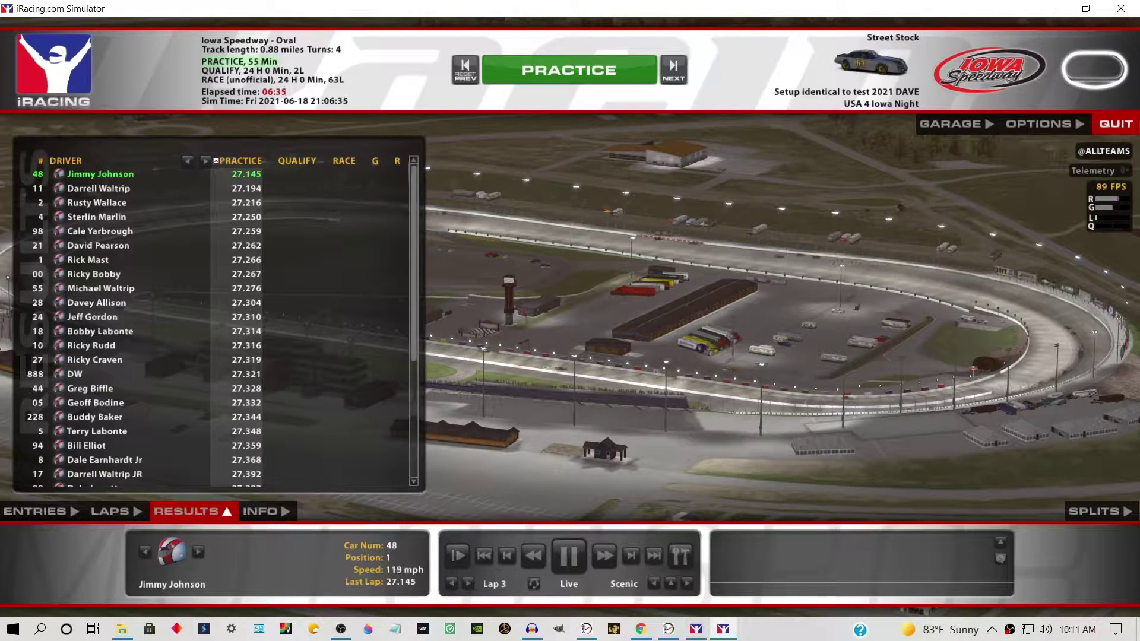
pyautogui.click(624, 583)
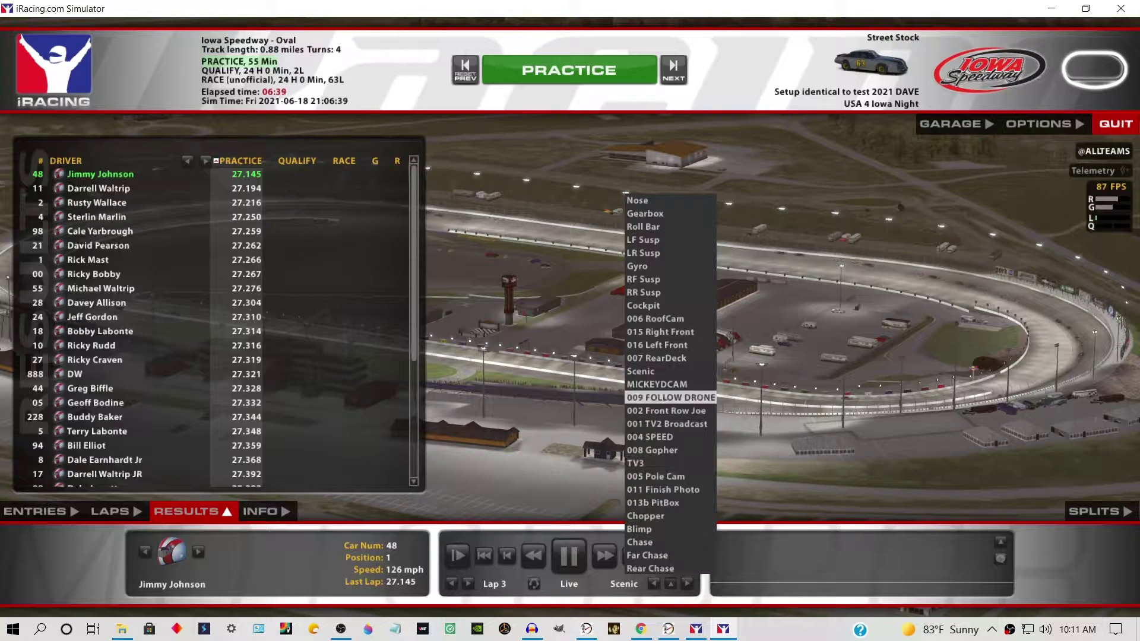
pyautogui.click(667, 424)
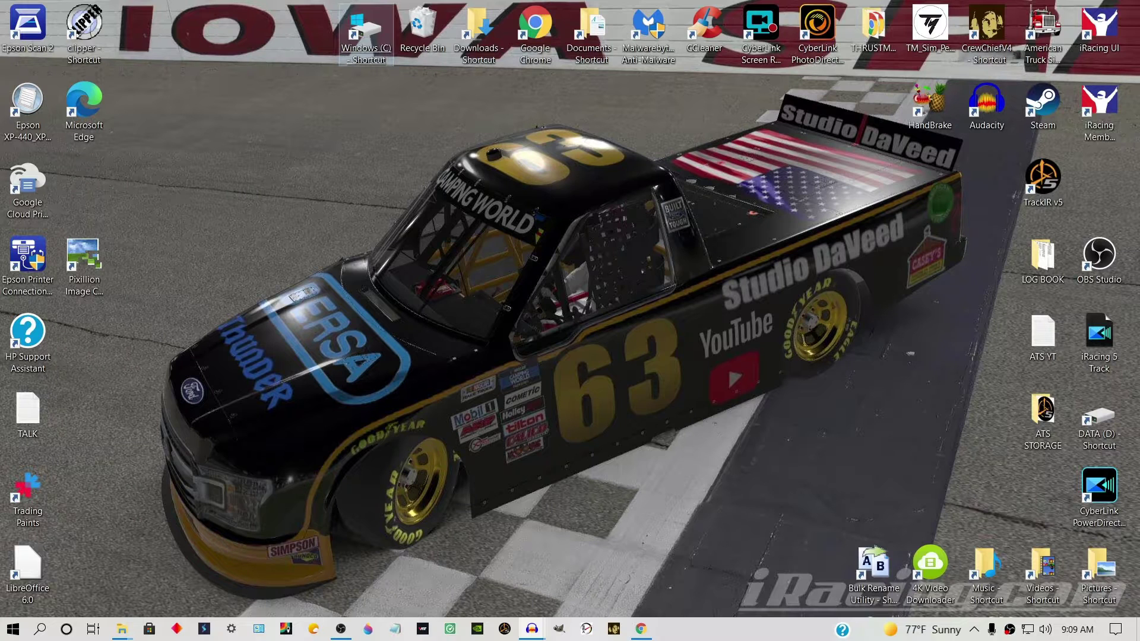
# Step: In File Explorer, open the Street Stock AI Classic NASCAR Paints - 60589 folder within Documents\iRacing\airosters on the C: drive
pyautogui.doubleClick(366, 30)
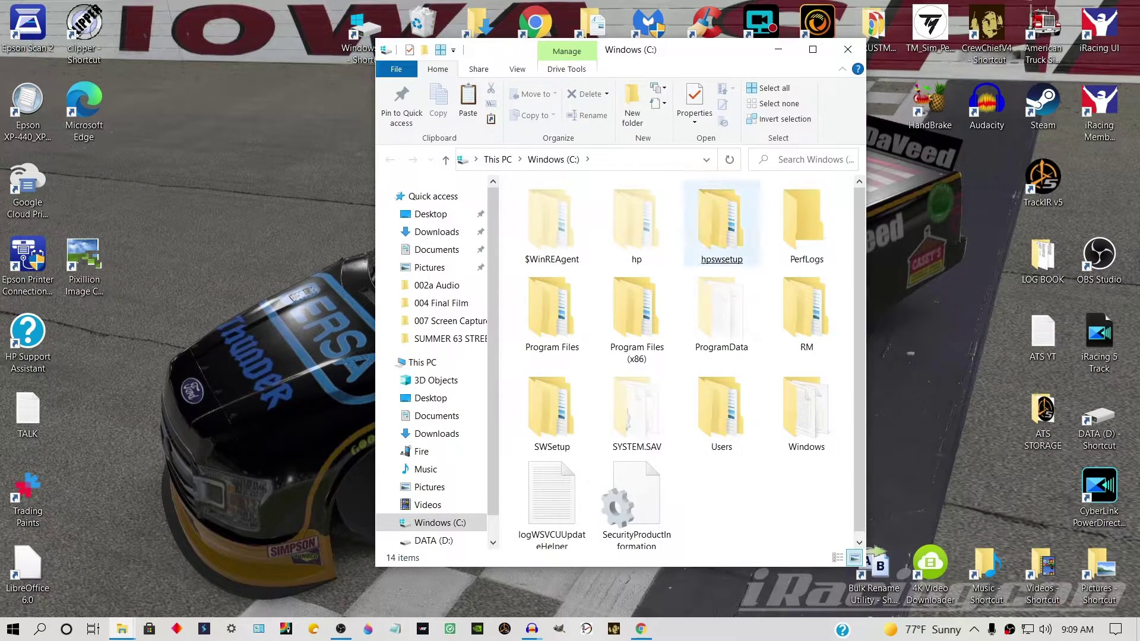
pyautogui.doubleClick(721, 410)
pyautogui.doubleClick(552, 223)
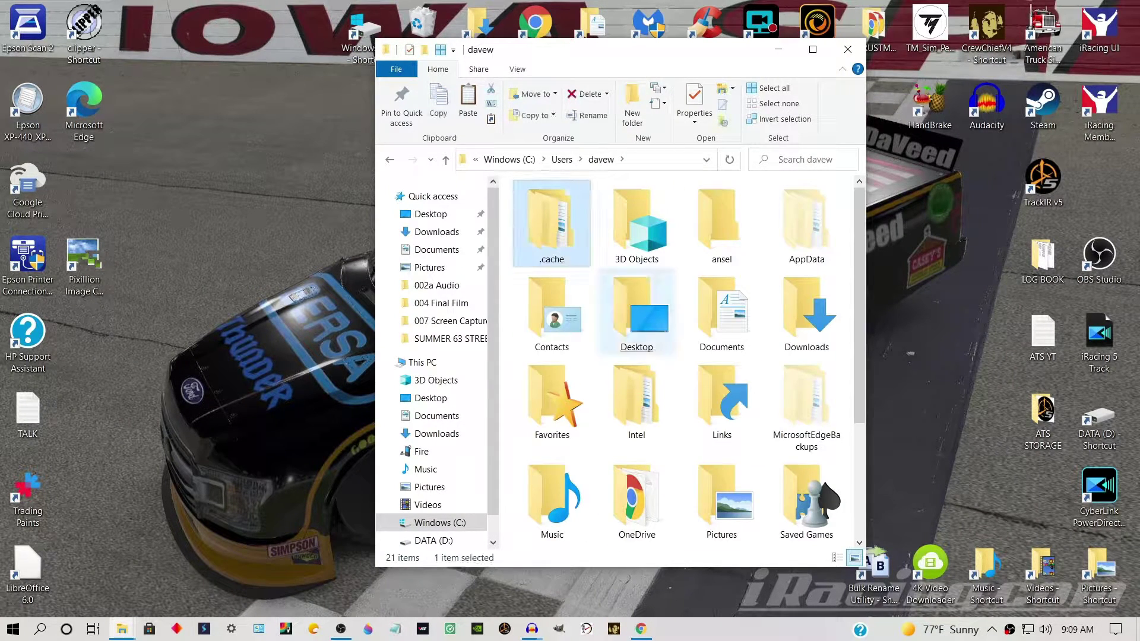
pyautogui.doubleClick(722, 315)
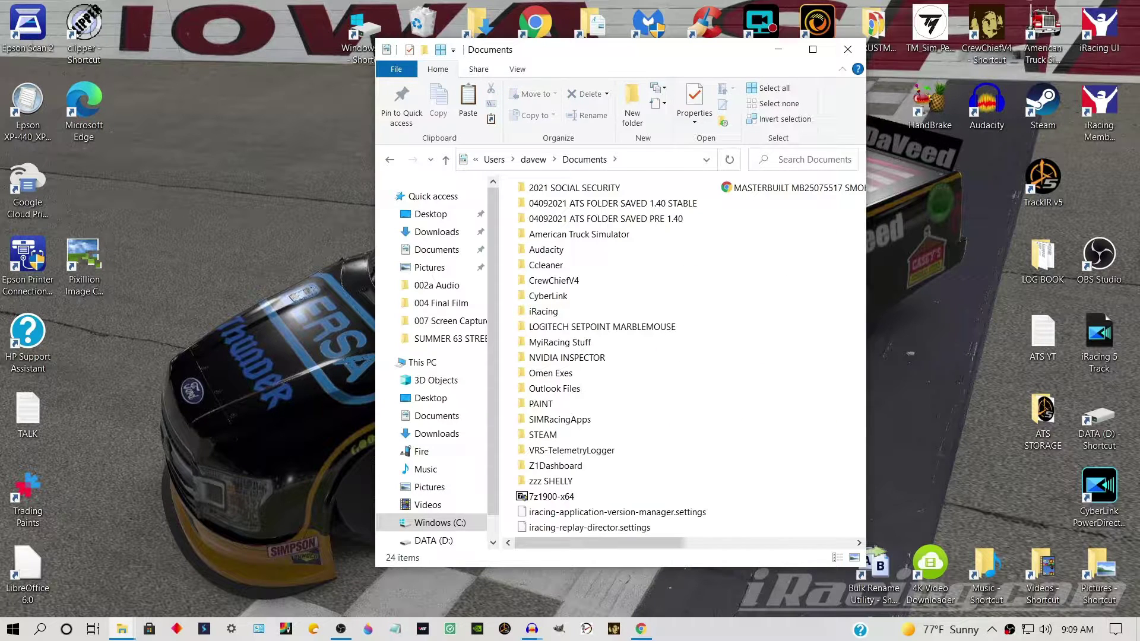
pyautogui.doubleClick(543, 312)
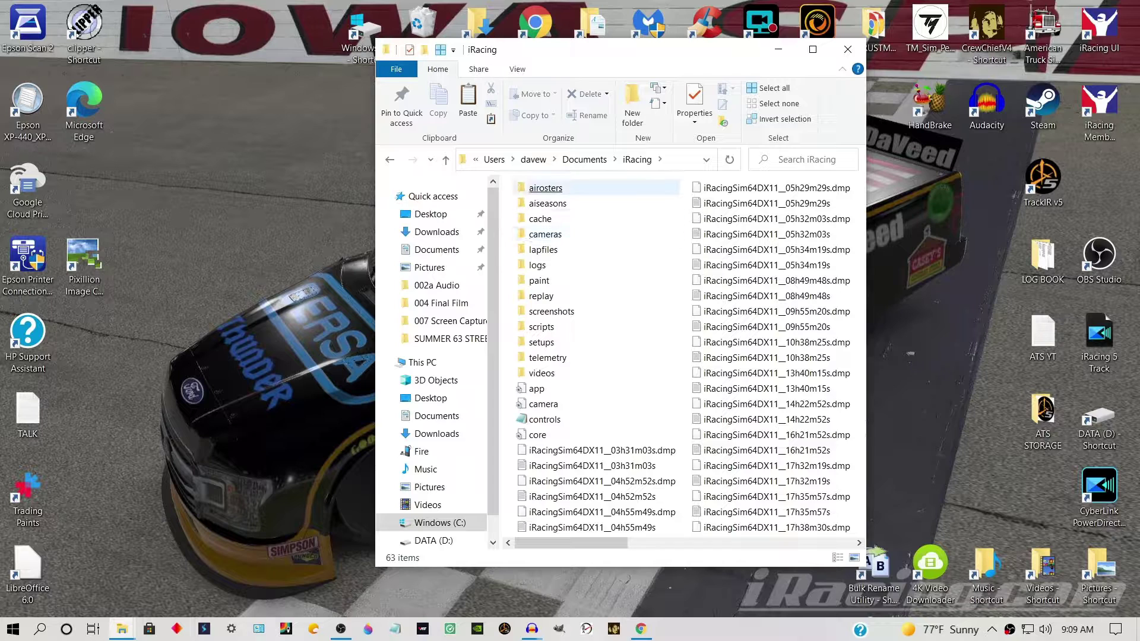
pyautogui.click(545, 188)
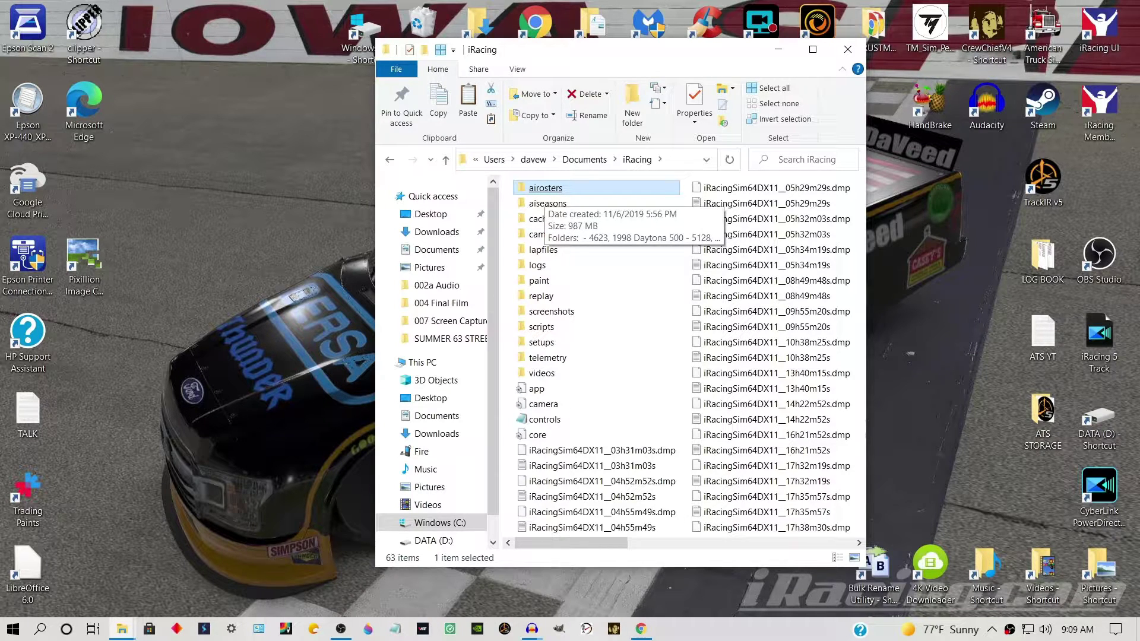
pyautogui.press('Return')
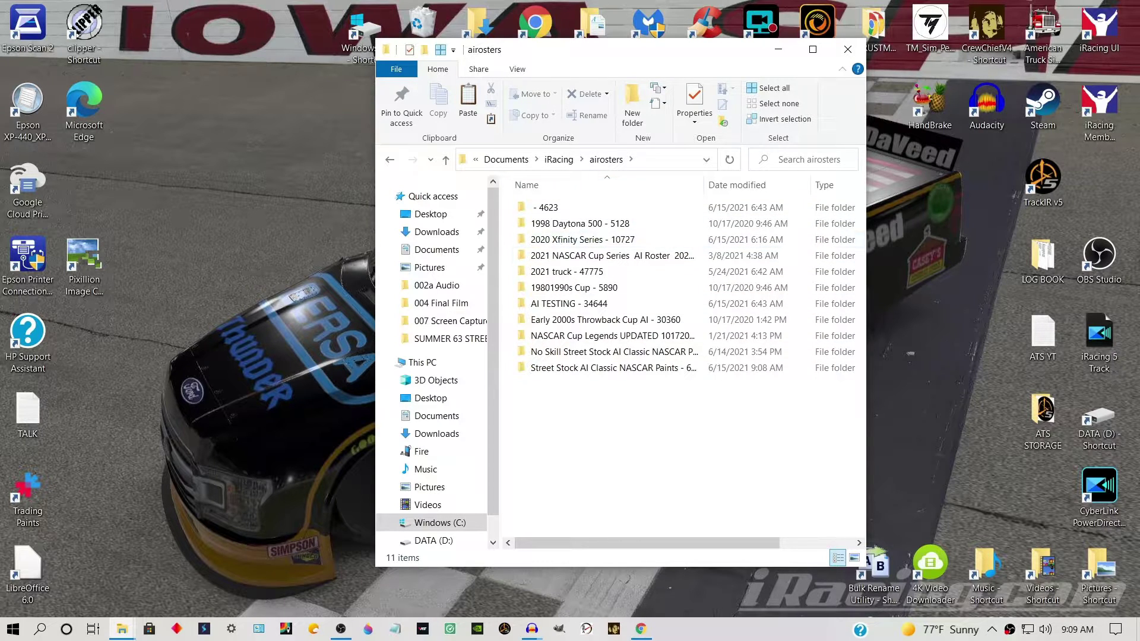
pyautogui.click(572, 369)
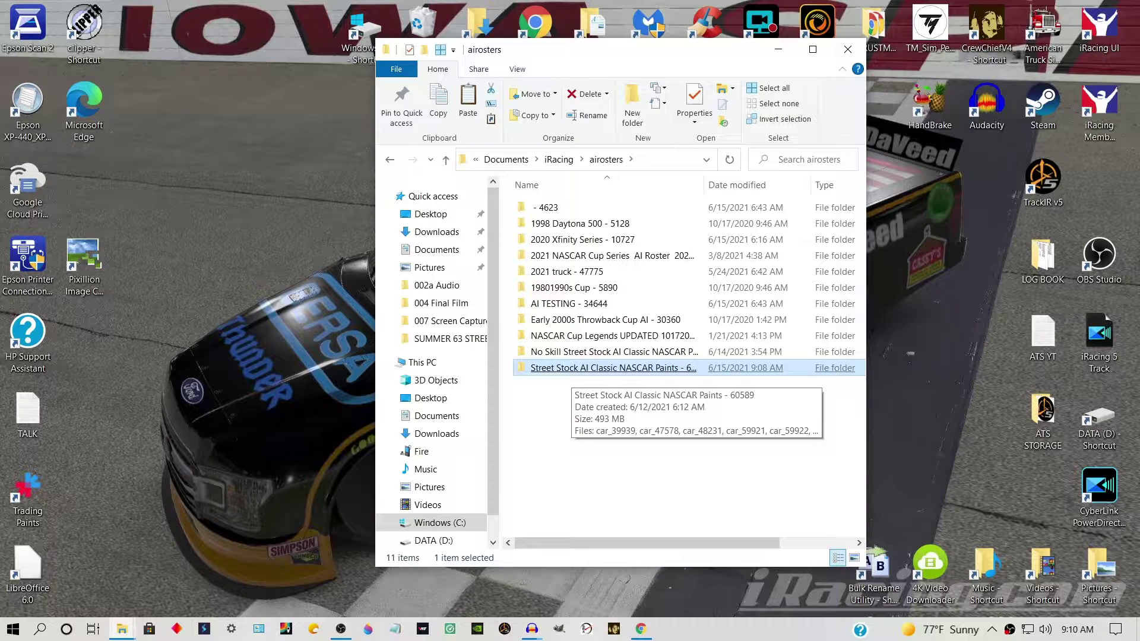
pyautogui.doubleClick(546, 369)
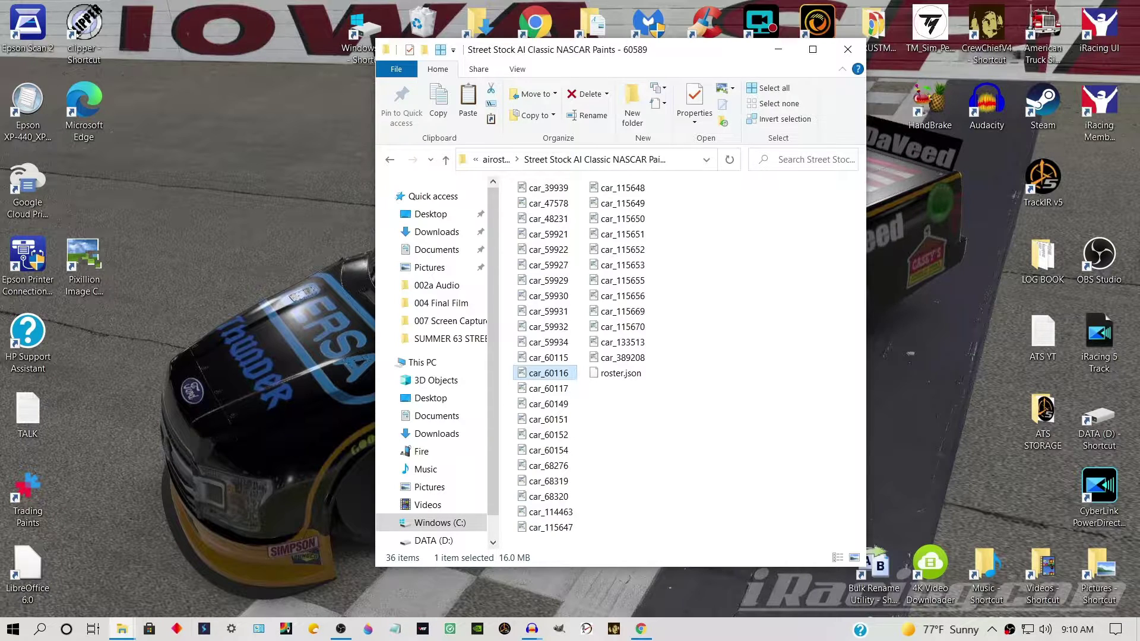
# Step: Check the combined properties of all files in the roster folder, and close the properties window
pyautogui.click(769, 88)
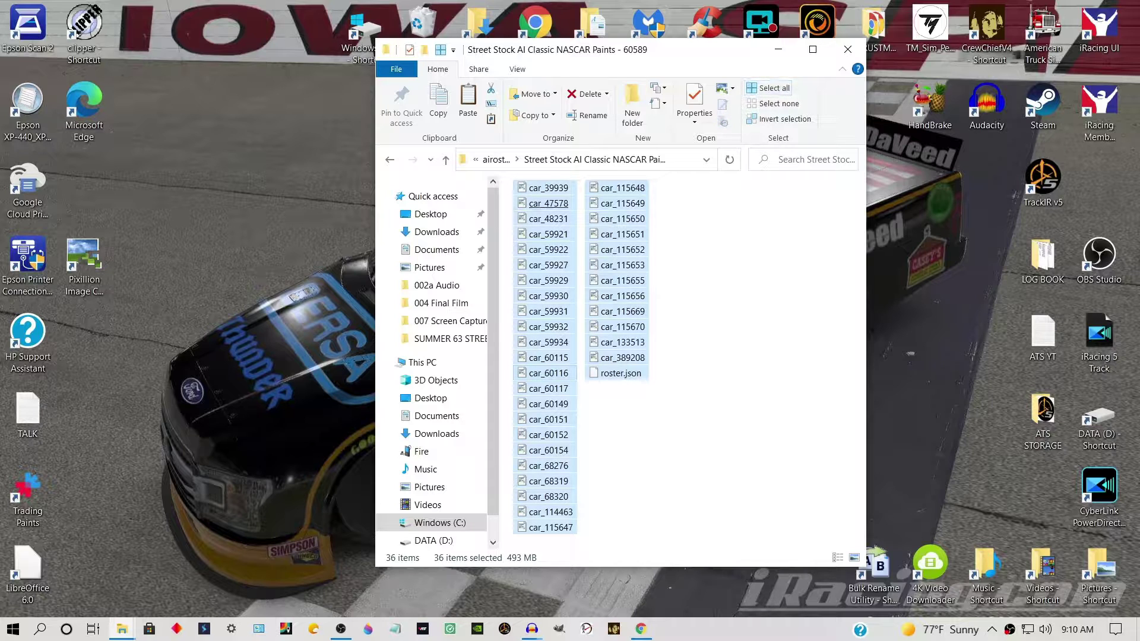
pyautogui.rightClick(554, 188)
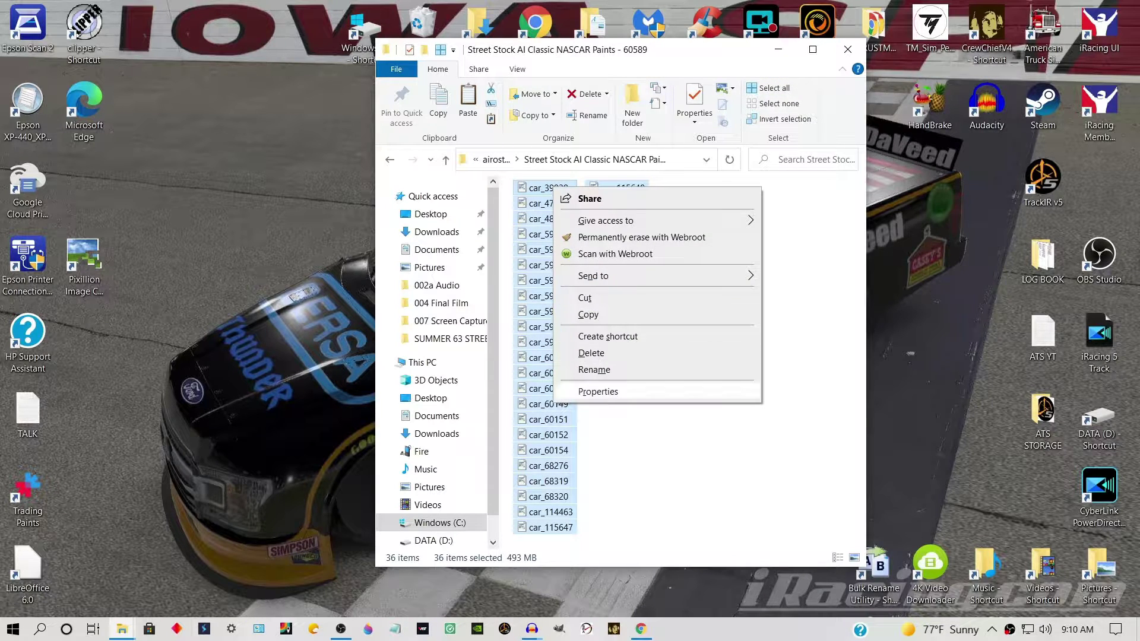
pyautogui.click(600, 391)
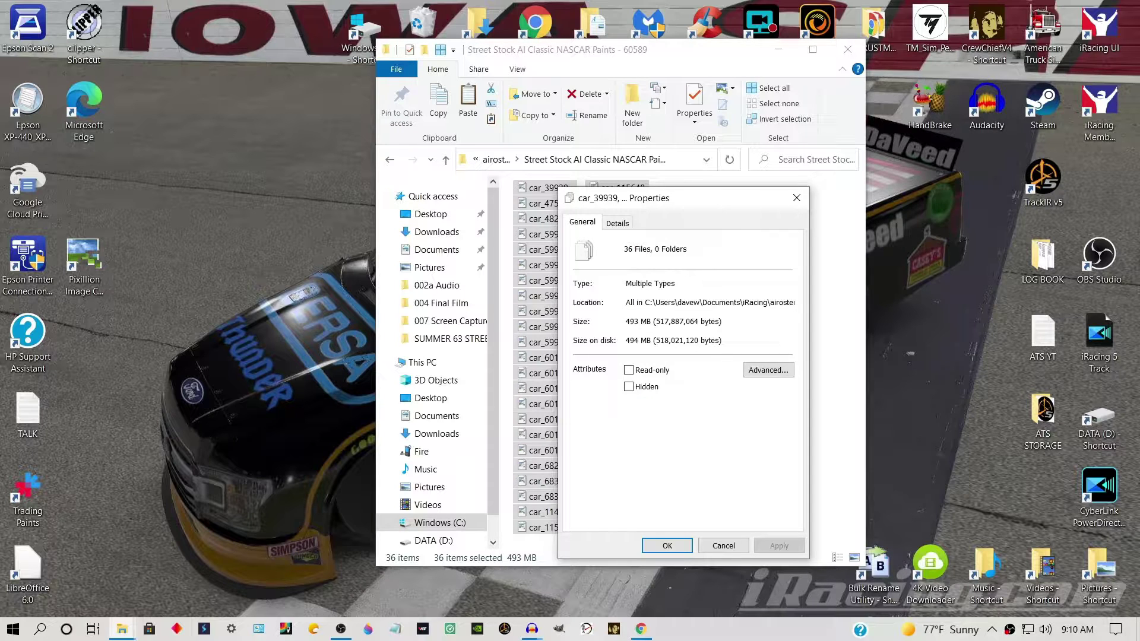
pyautogui.click(797, 197)
pyautogui.click(797, 197)
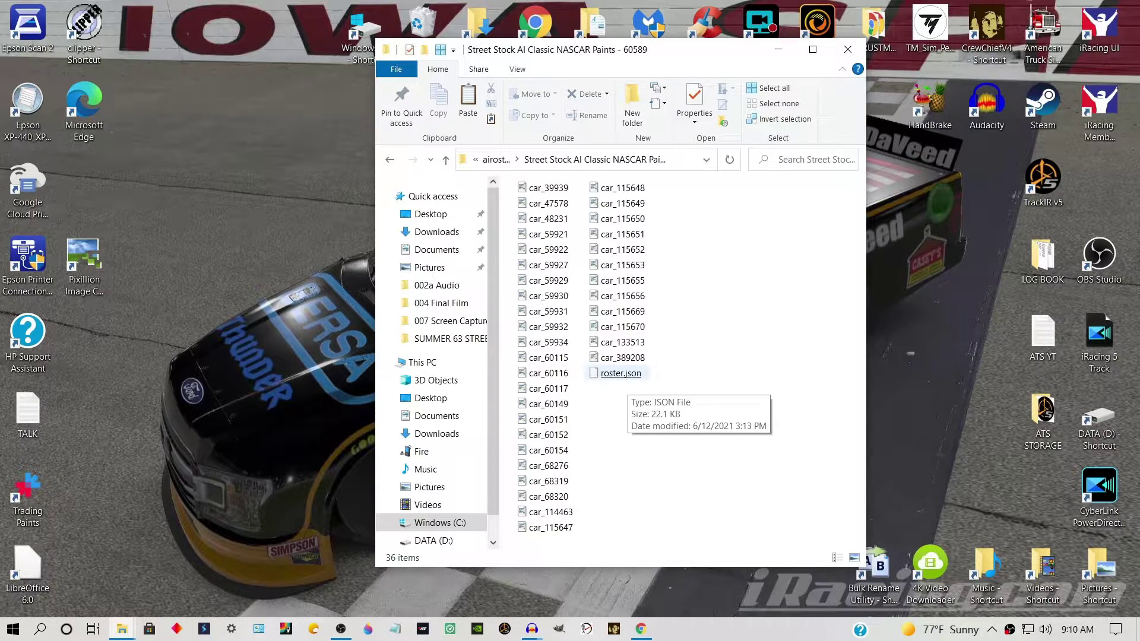
# Step: Open roster.json in Notepad, examine the driver entries with their car numbers and paint file names, and close the file
pyautogui.click(621, 373)
pyautogui.doubleClick(621, 373)
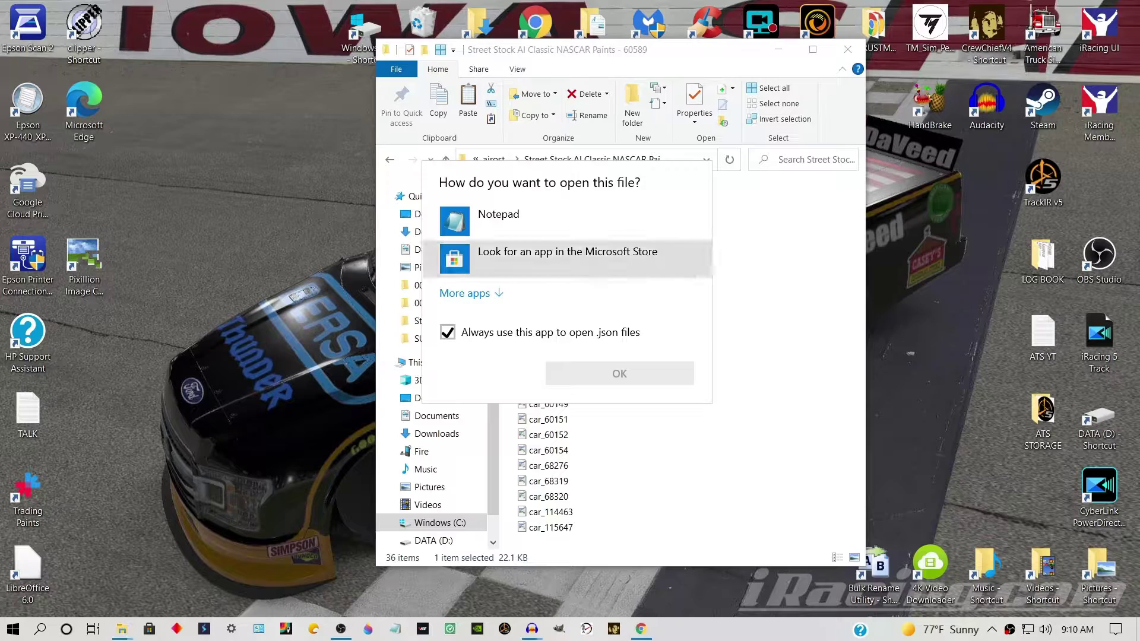
pyautogui.press('space')
pyautogui.press('Return')
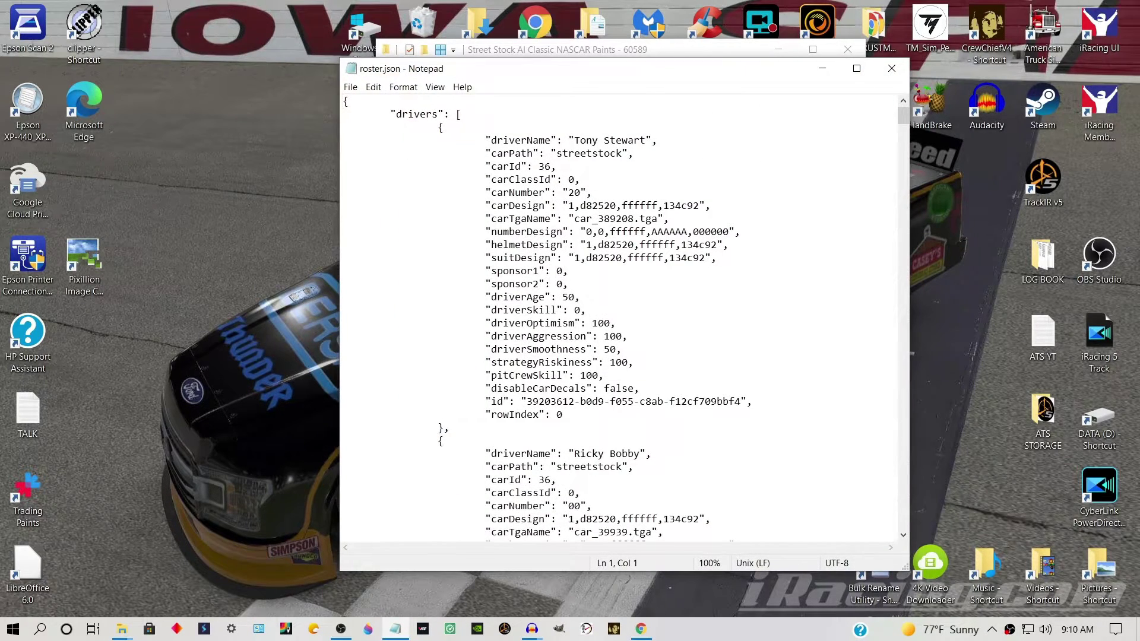
pyautogui.scroll(-11, 621, 318)
pyautogui.scroll(-8, 621, 318)
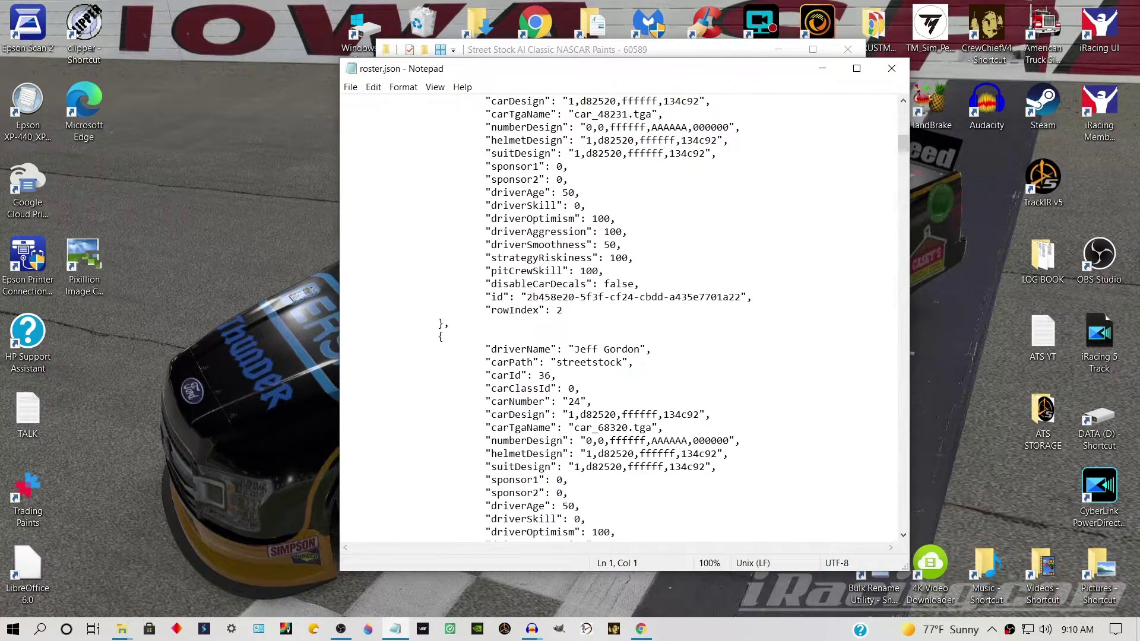
pyautogui.click(892, 69)
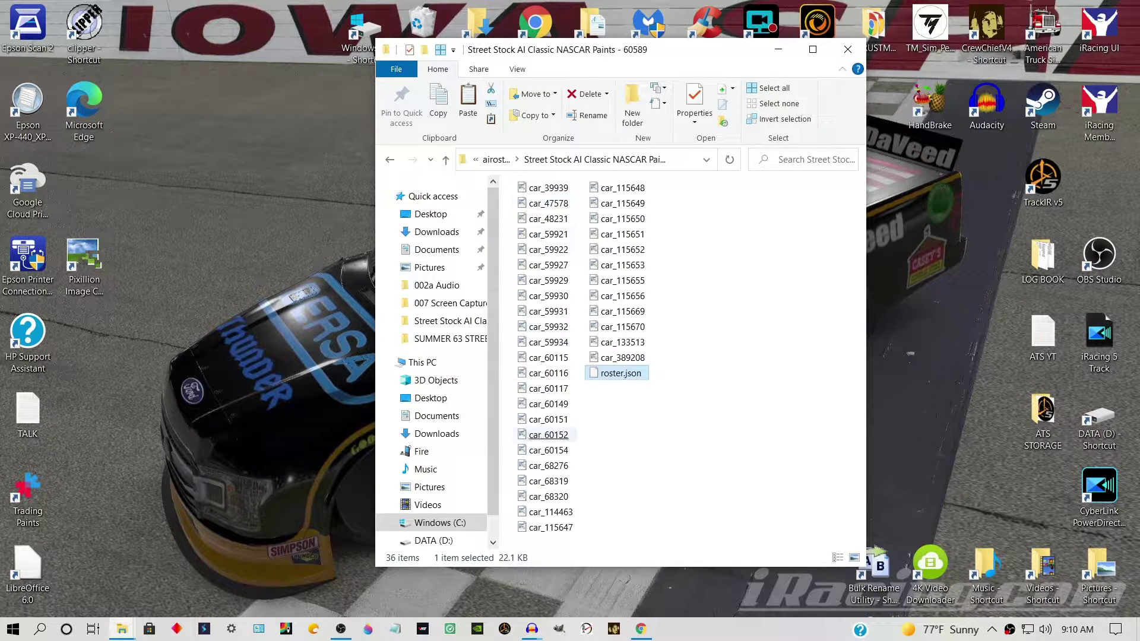
pyautogui.click(551, 527)
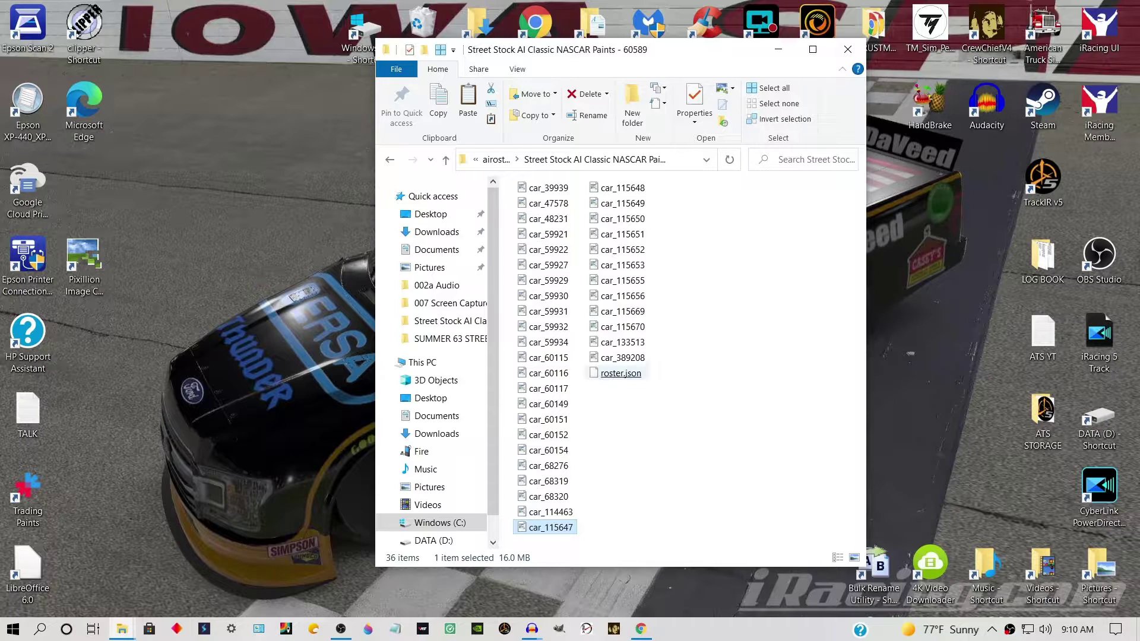
pyautogui.moveTo(620, 373)
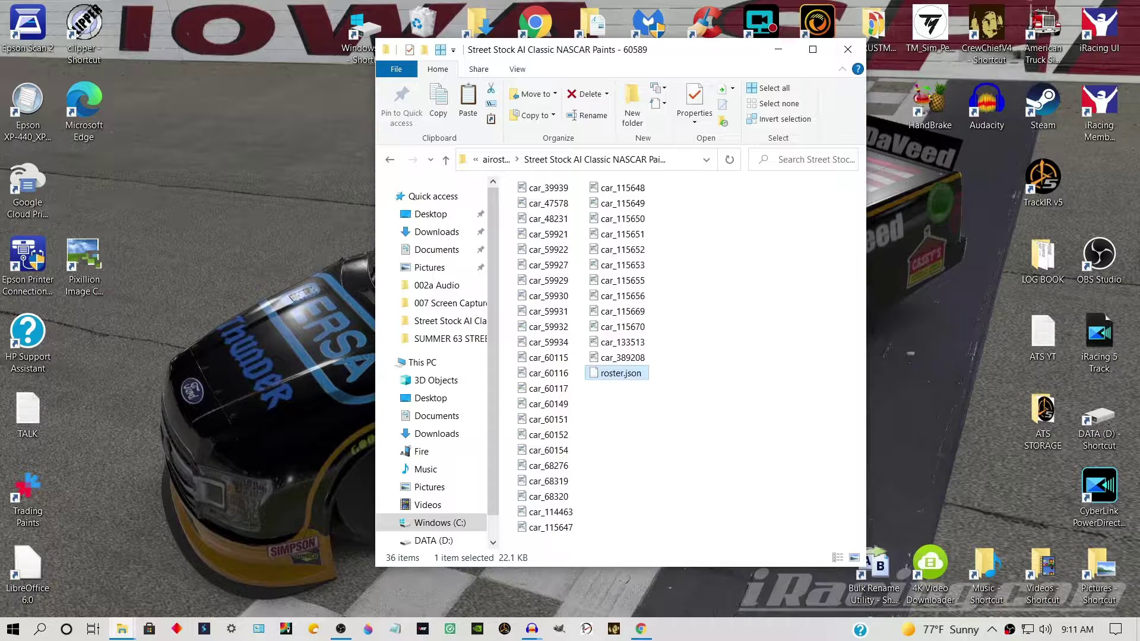
# Step: Copy the Street Stock AI Classic NASCAR Paints - 60589 folder from airosters into Documents\MyiRacing Stuff\AI Rosters
pyautogui.press('BackSpace')
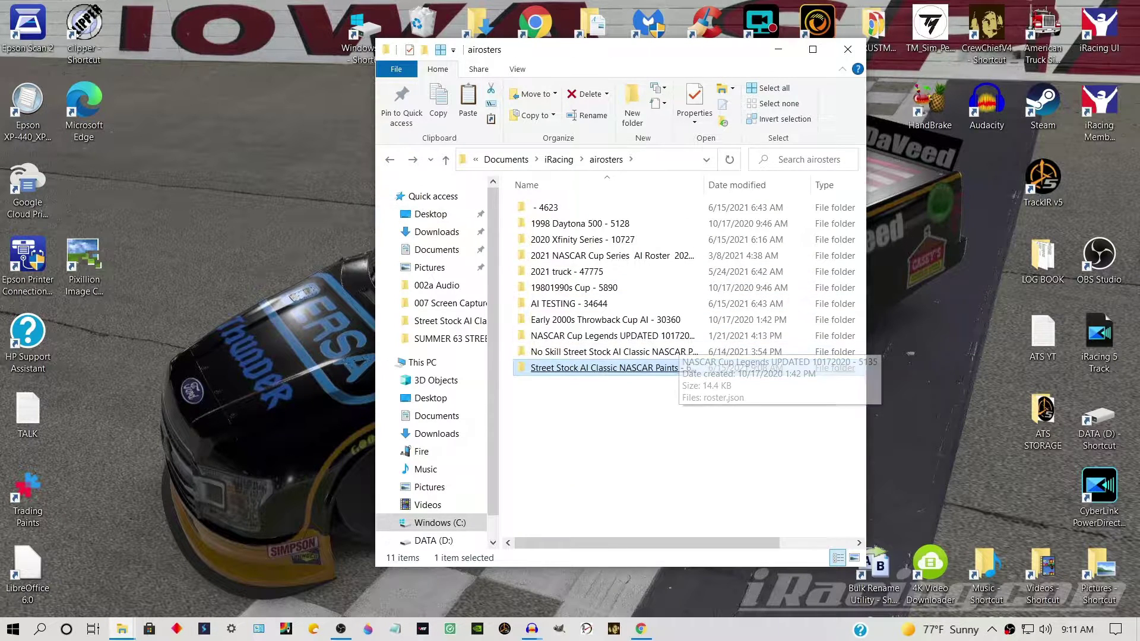
pyautogui.rightClick(610, 368)
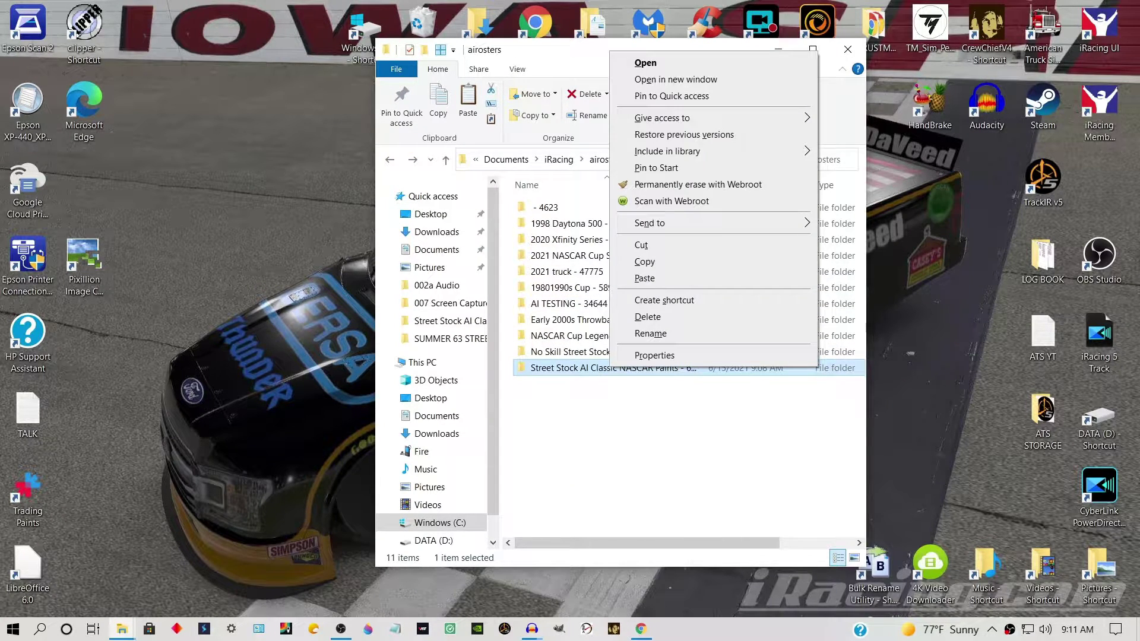
pyautogui.click(644, 261)
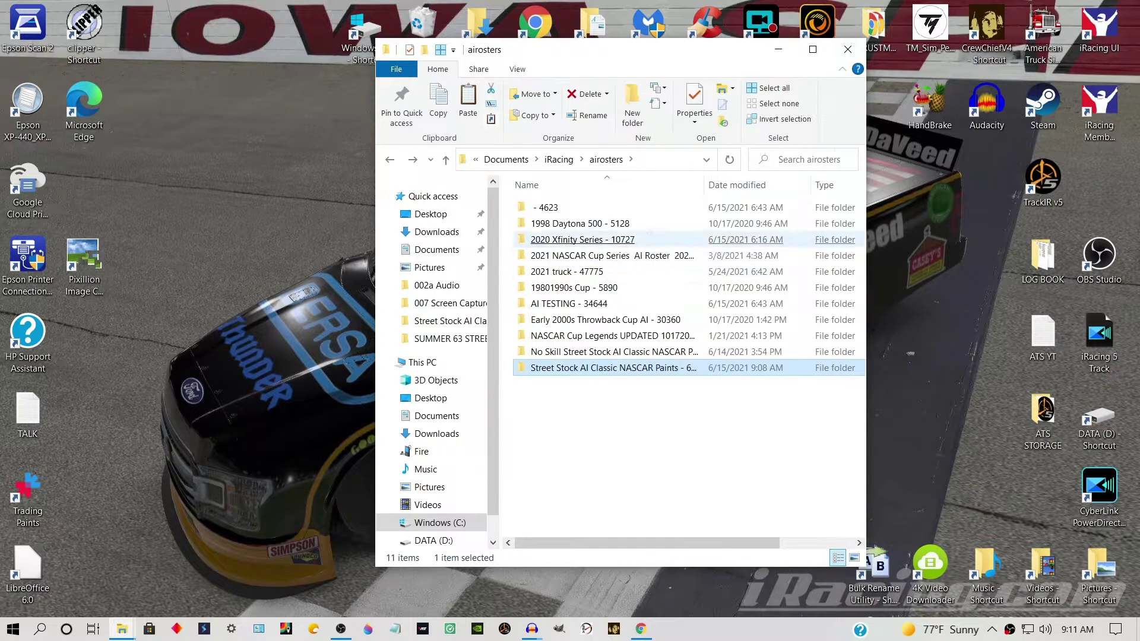
pyautogui.click(506, 159)
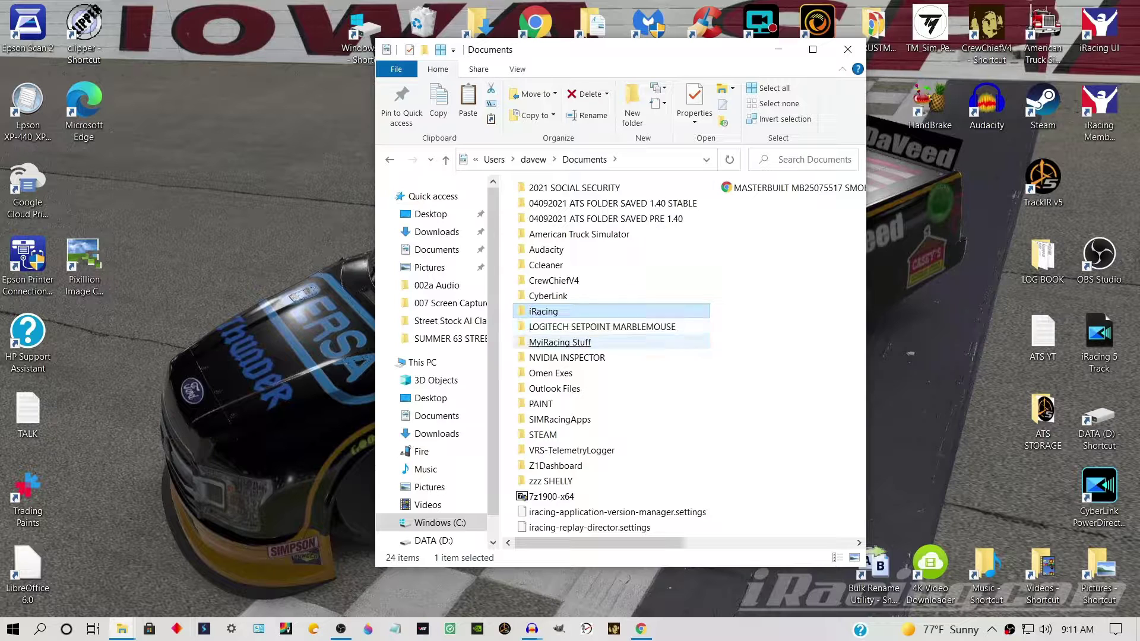
pyautogui.doubleClick(560, 342)
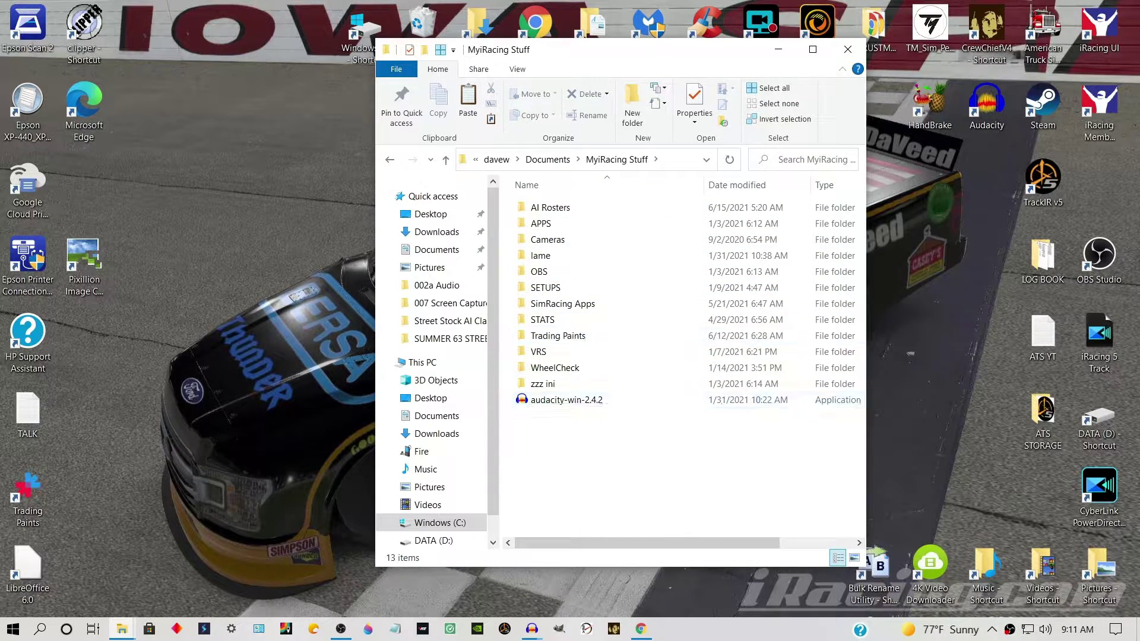
pyautogui.doubleClick(551, 208)
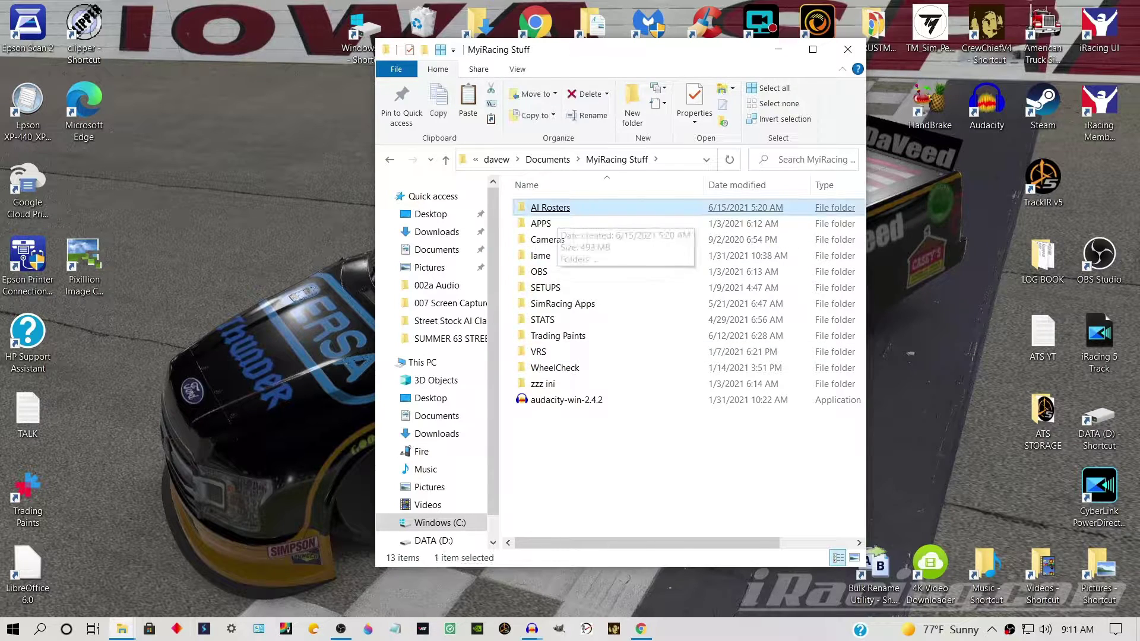
pyautogui.rightClick(607, 257)
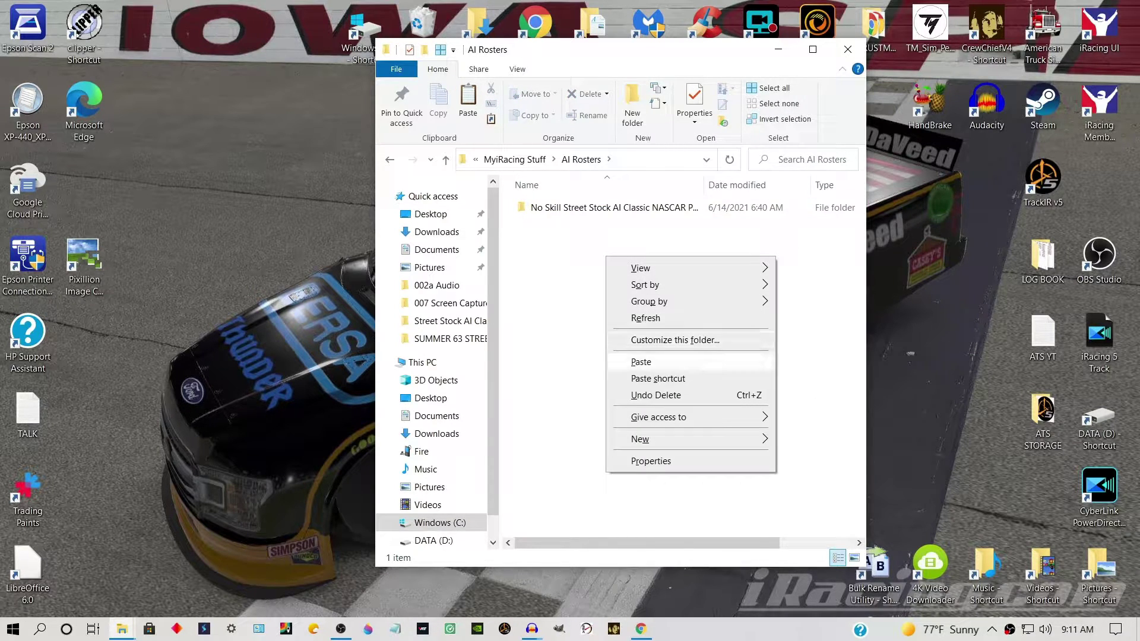
pyautogui.click(642, 362)
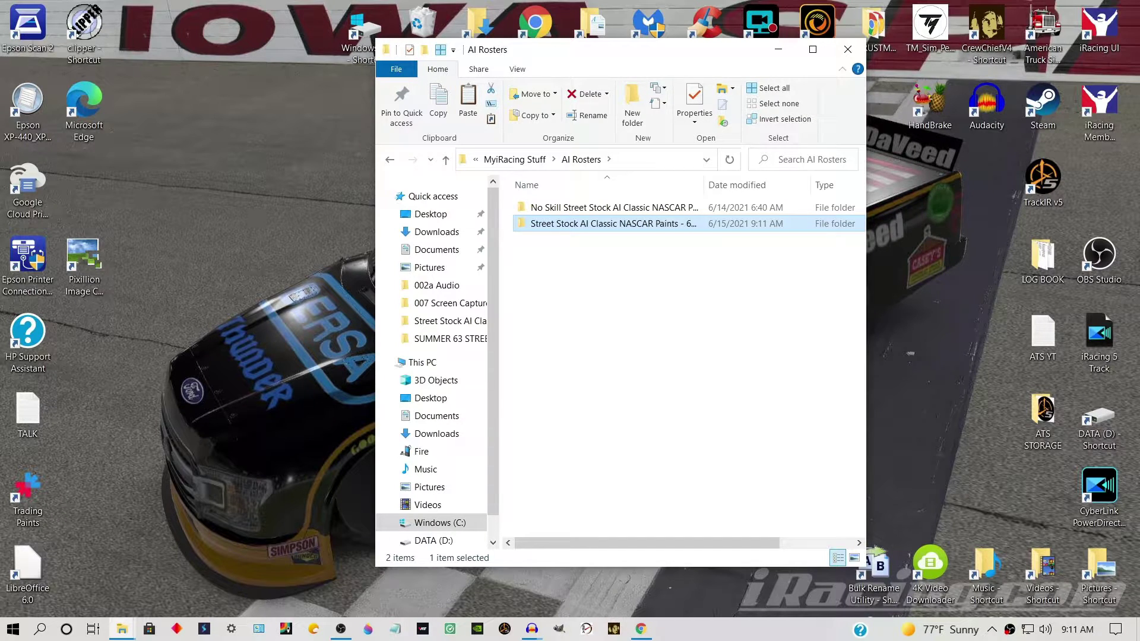
# Step: Open the backed-up Street Stock AI Classic NASCAR Paints - 60589 folder in AI Rosters and display its files as a list
pyautogui.doubleClick(614, 224)
pyautogui.click(517, 69)
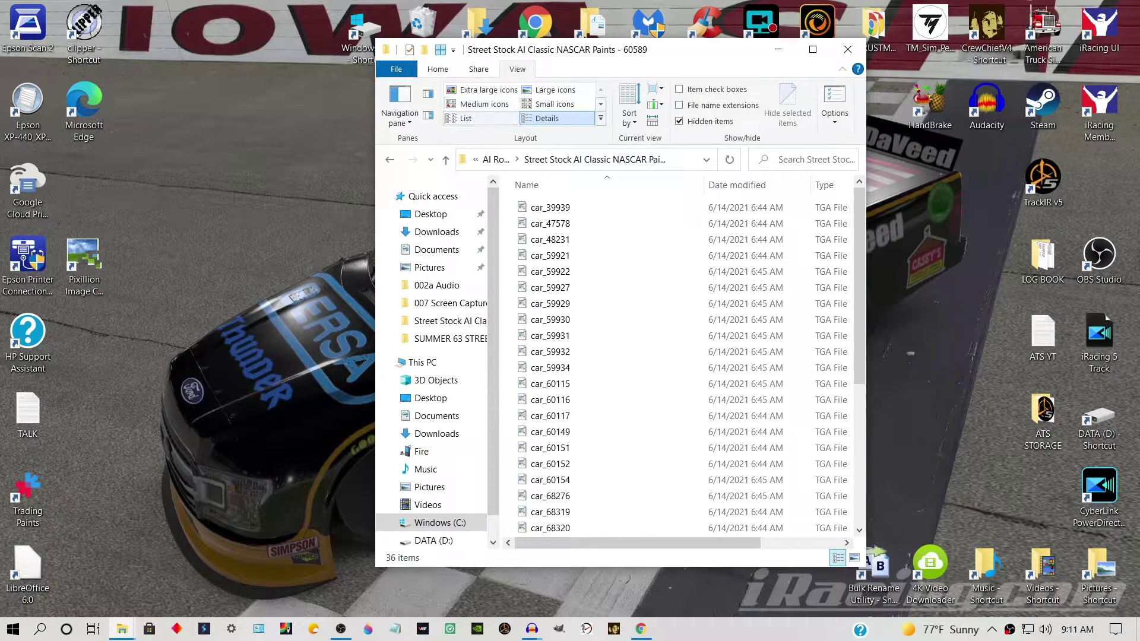
pyautogui.click(466, 118)
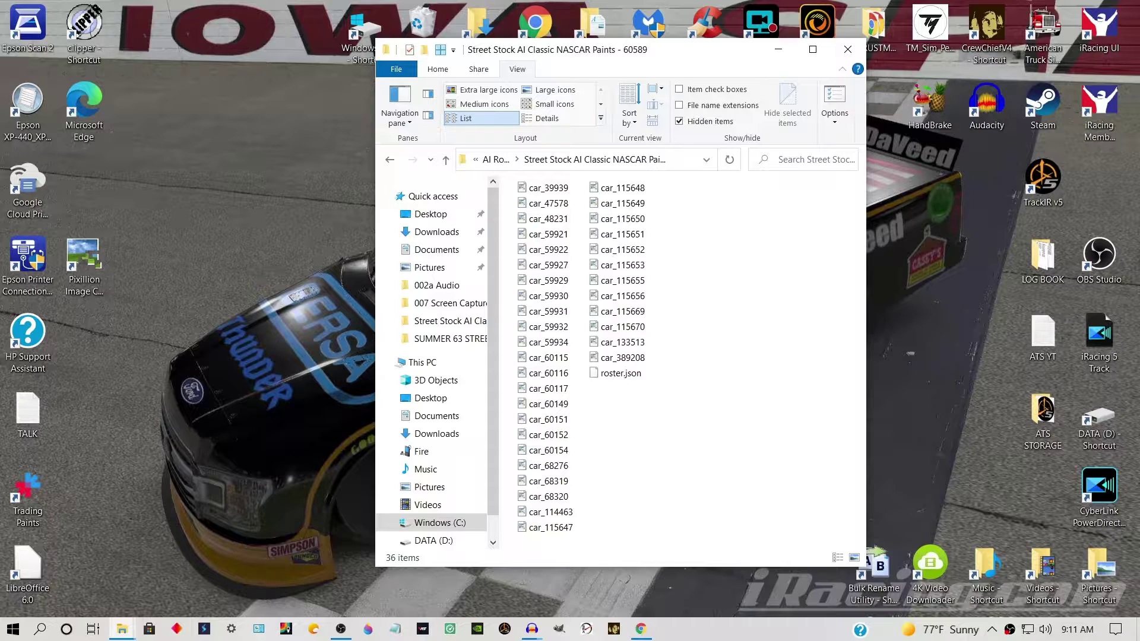
pyautogui.click(622, 250)
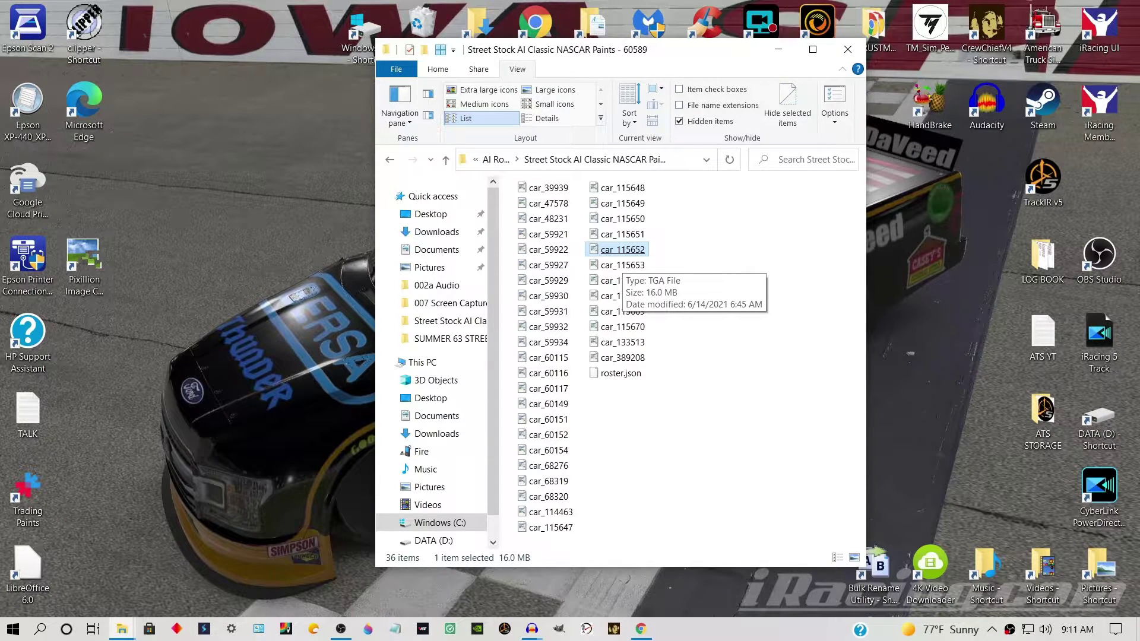
# Step: Open the original Street Stock AI Classic NASCAR Paints - 60589 folder in Documents\iRacing\airosters to compare its files with the backup
pyautogui.click(496, 159)
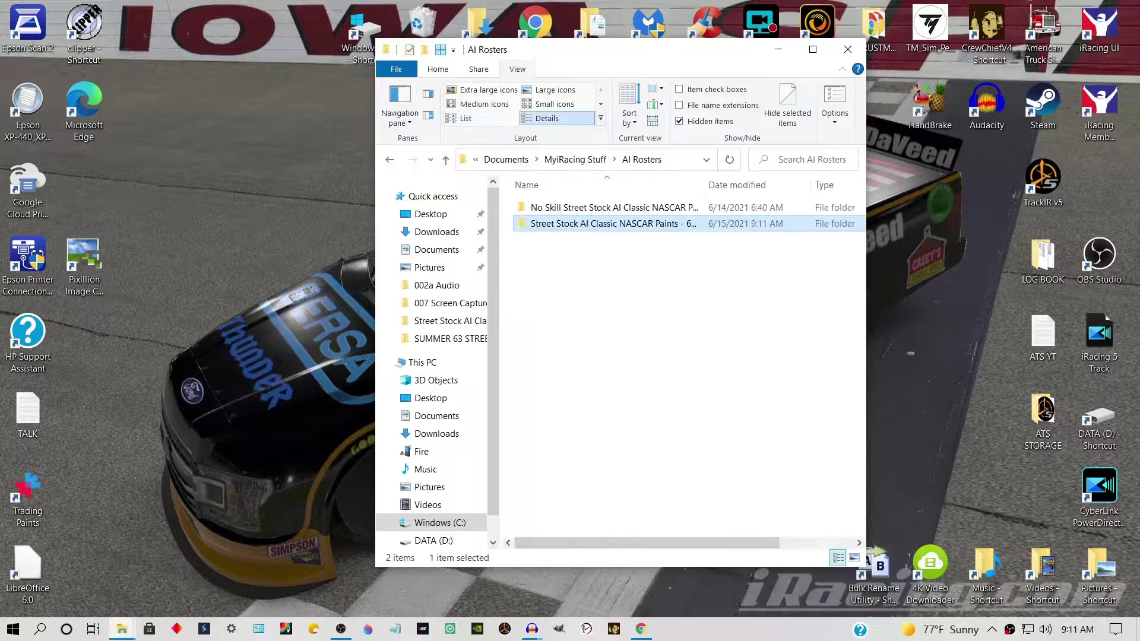
pyautogui.click(515, 159)
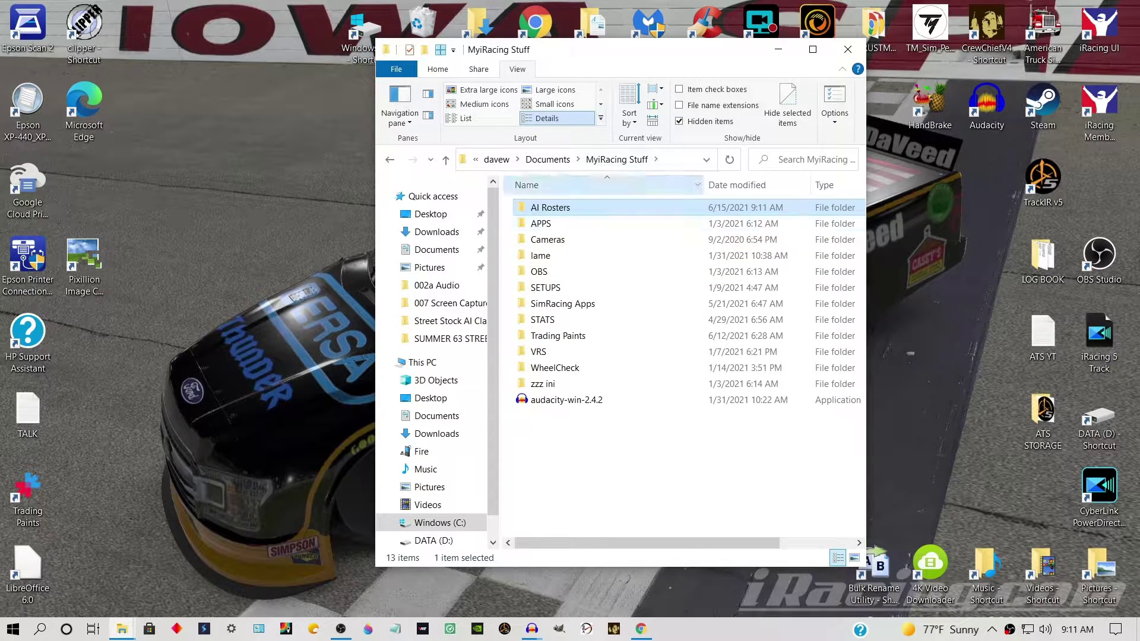
pyautogui.click(547, 159)
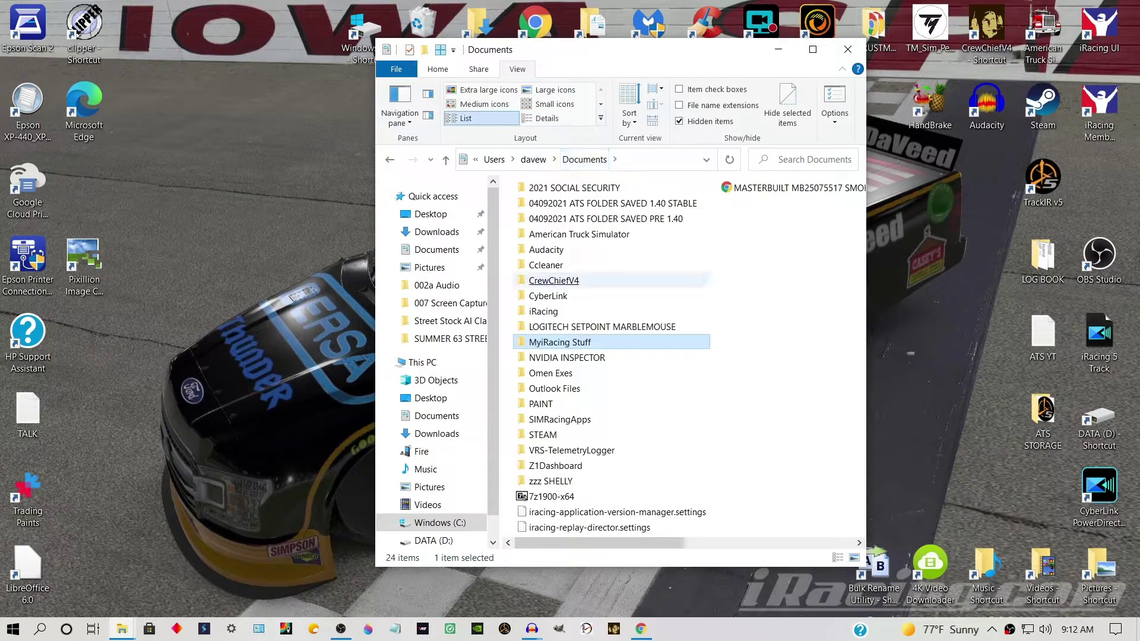
pyautogui.doubleClick(544, 311)
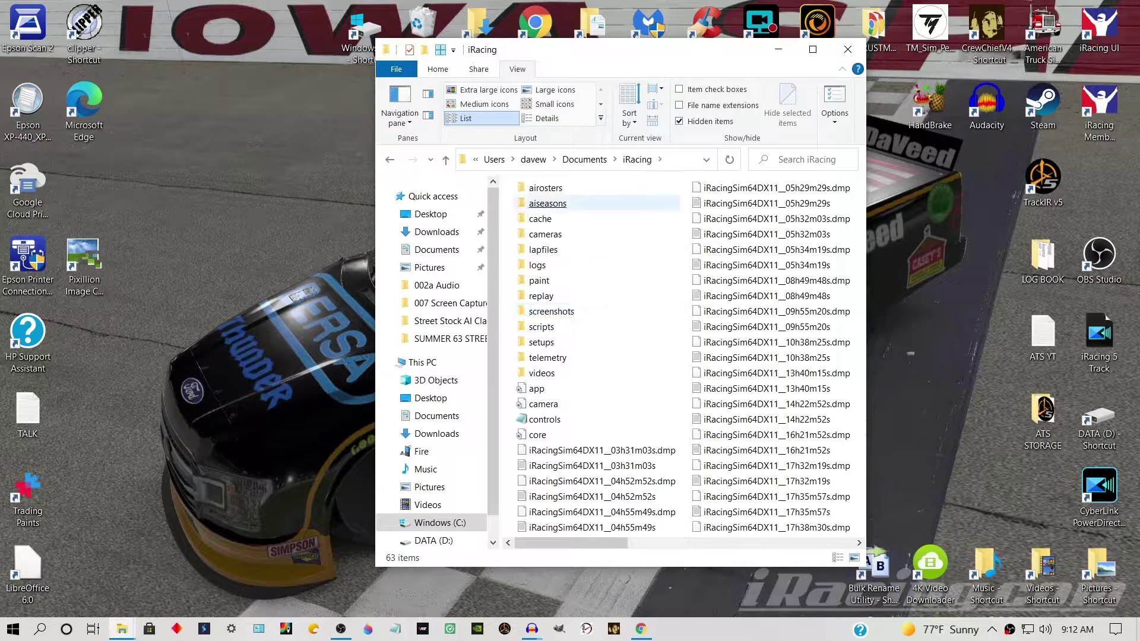
pyautogui.doubleClick(546, 187)
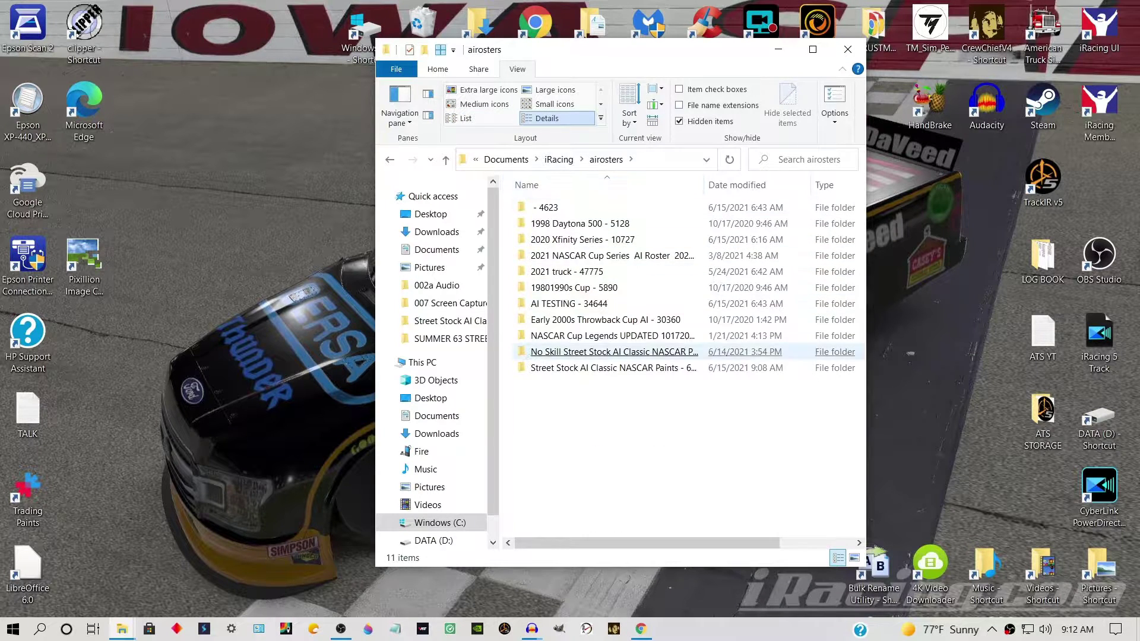
pyautogui.doubleClick(618, 369)
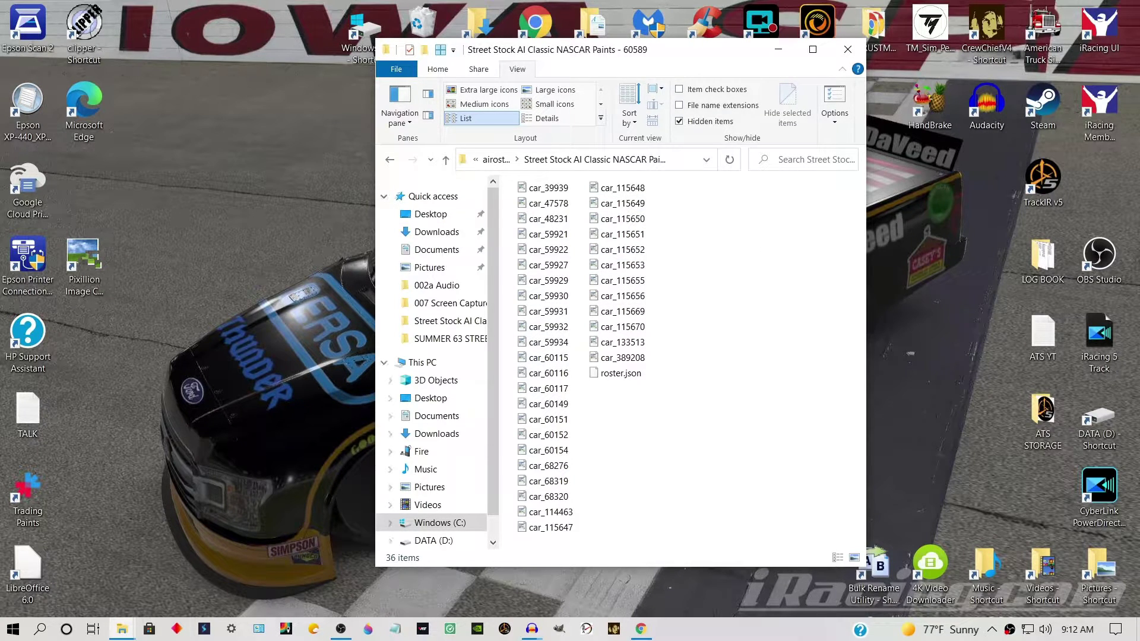
# Step: Return to Documents\MyiRacing Stuff\AI Rosters and view the files in the backup copy of the Street Stock roster folder
pyautogui.press('BackSpace')
pyautogui.press('BackSpace')
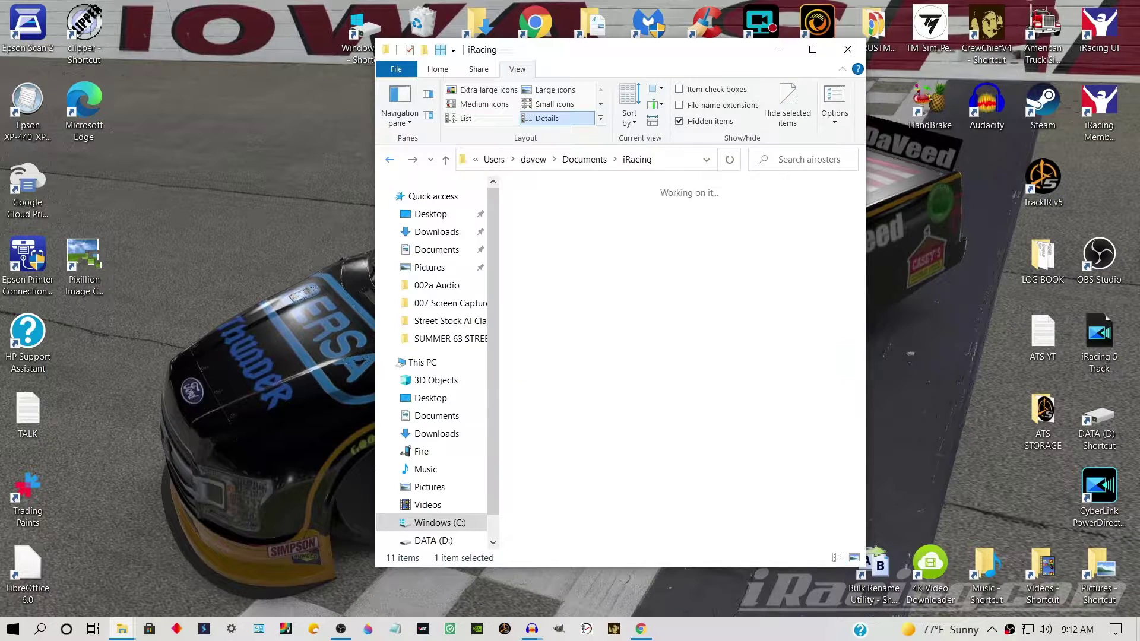
pyautogui.hotkey('alt', 'Up')
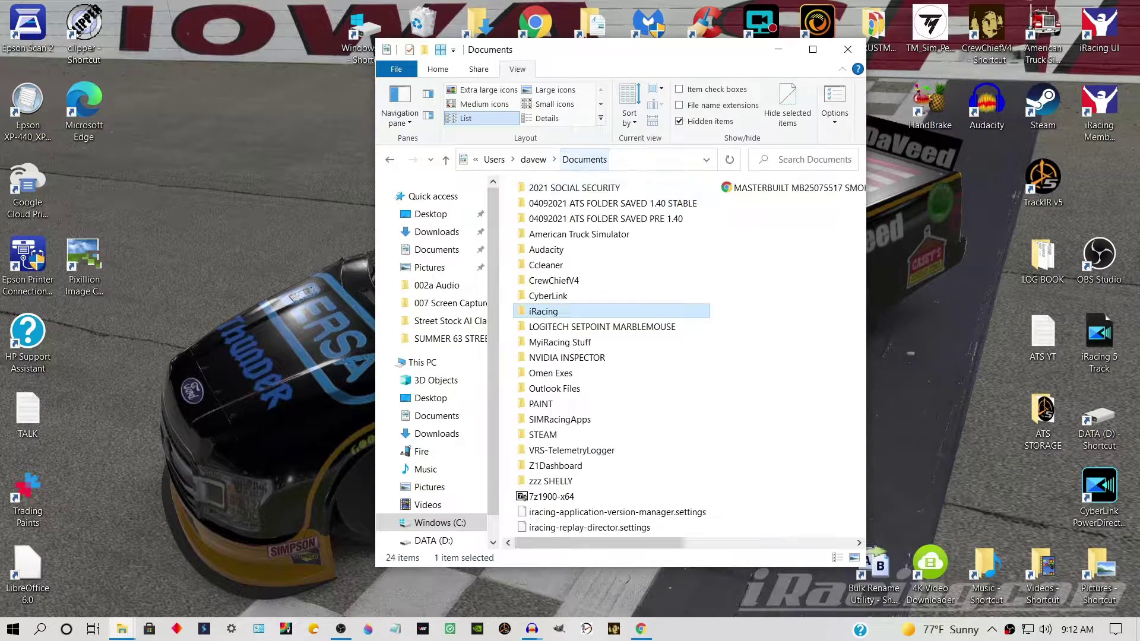
pyautogui.press('Down')
pyautogui.press('Down')
pyautogui.press('Return')
pyautogui.press('Home')
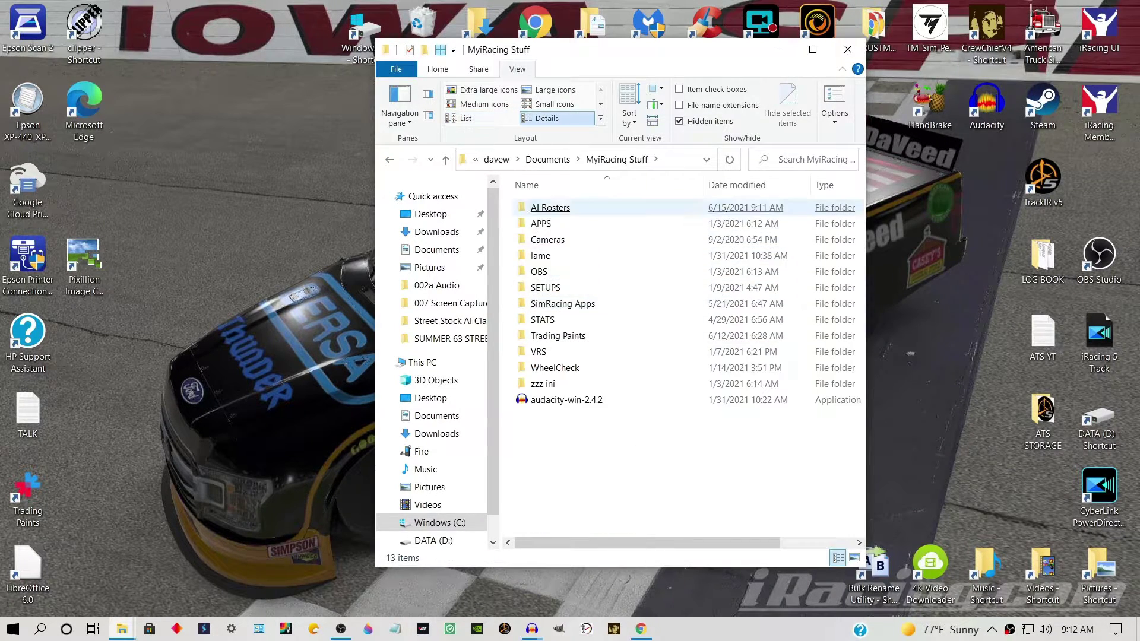
pyautogui.press('F5')
pyautogui.press('Return')
pyautogui.press('Down')
pyautogui.press('Return')
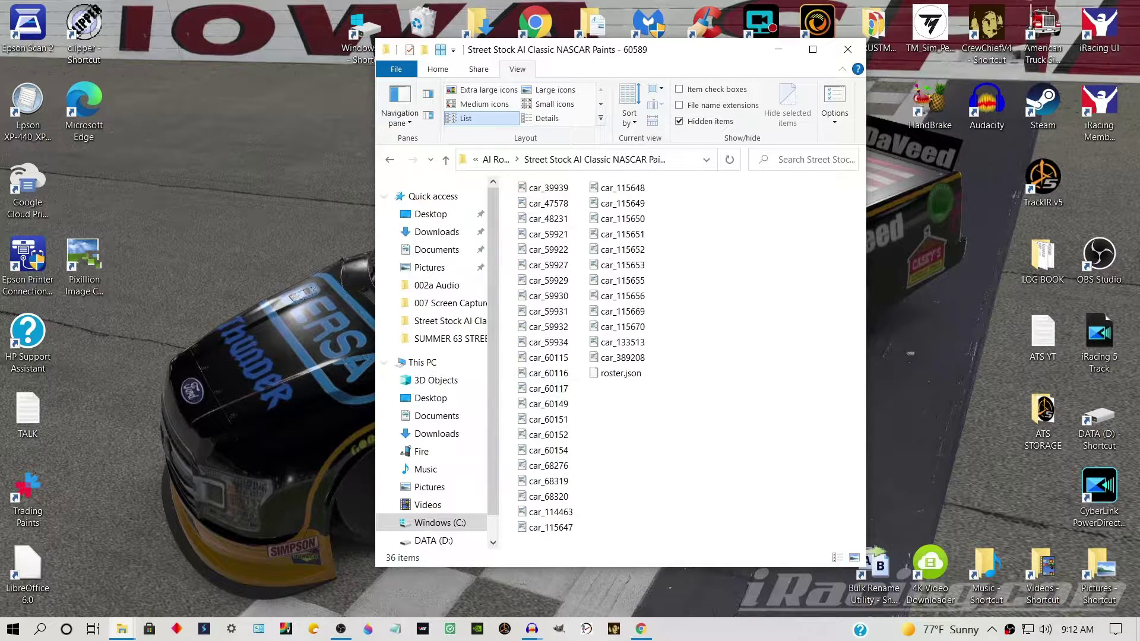
# Step: Leave the backup and go to Documents\iRacing\airosters to open the original Street Stock AI Classic NASCAR Paints - 60589 folder
pyautogui.hotkey('alt', 'Left')
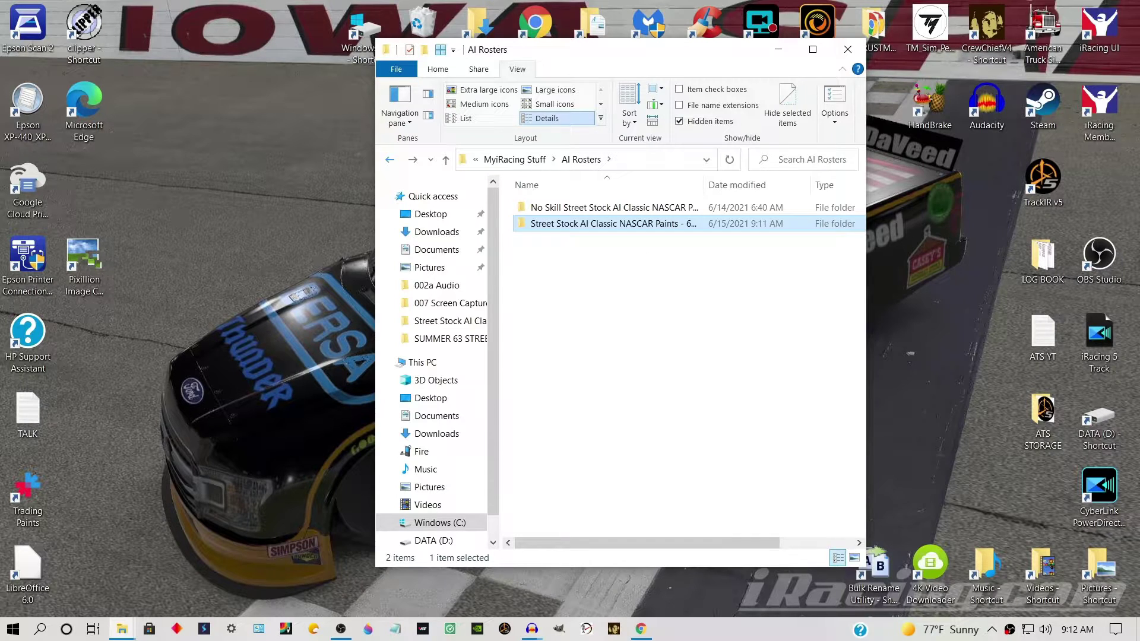
pyautogui.click(514, 160)
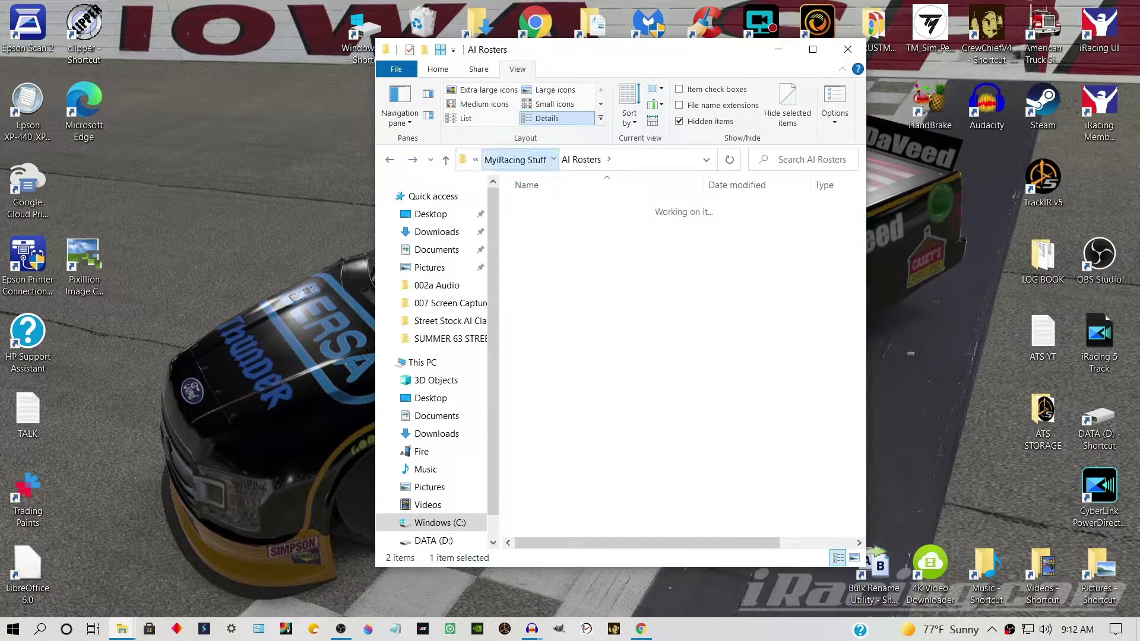
pyautogui.click(541, 159)
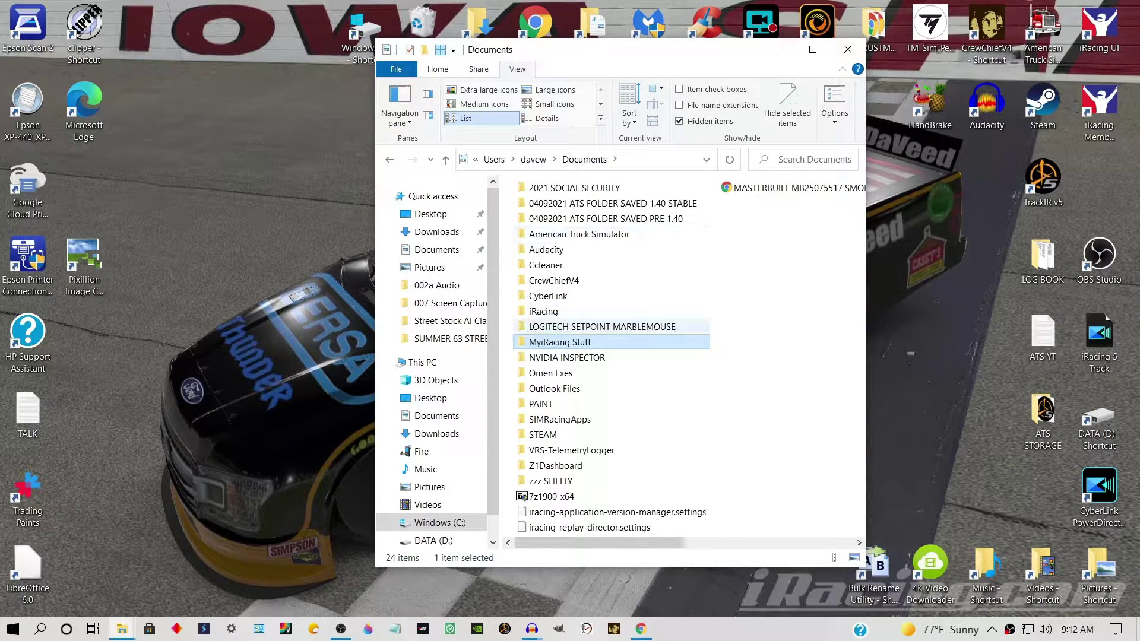
pyautogui.doubleClick(537, 311)
pyautogui.doubleClick(545, 187)
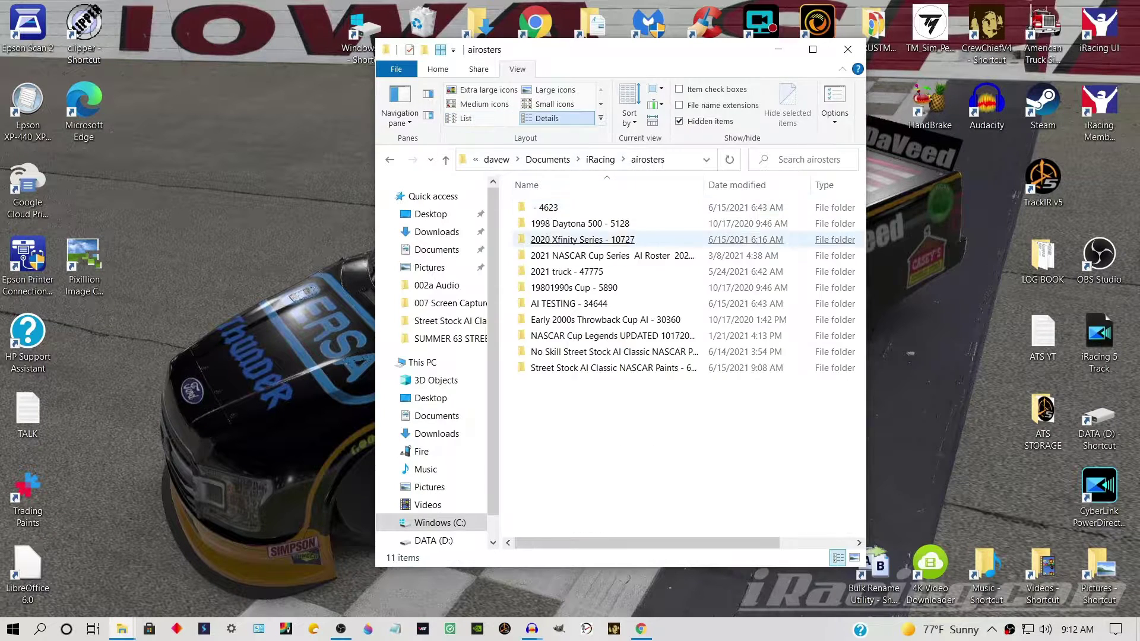
pyautogui.doubleClick(593, 367)
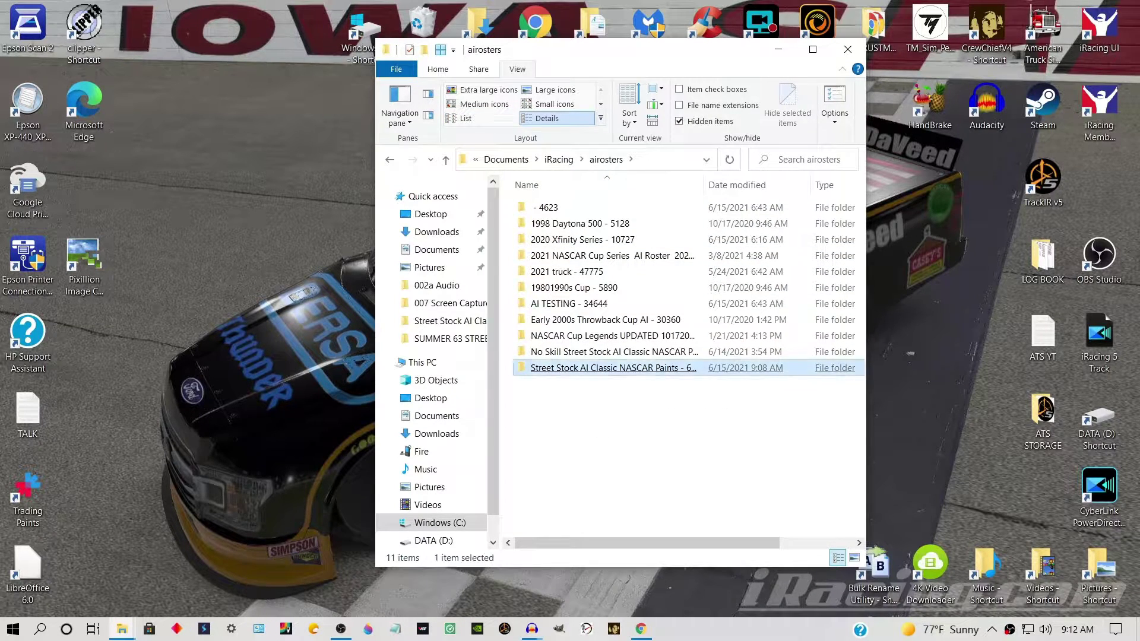